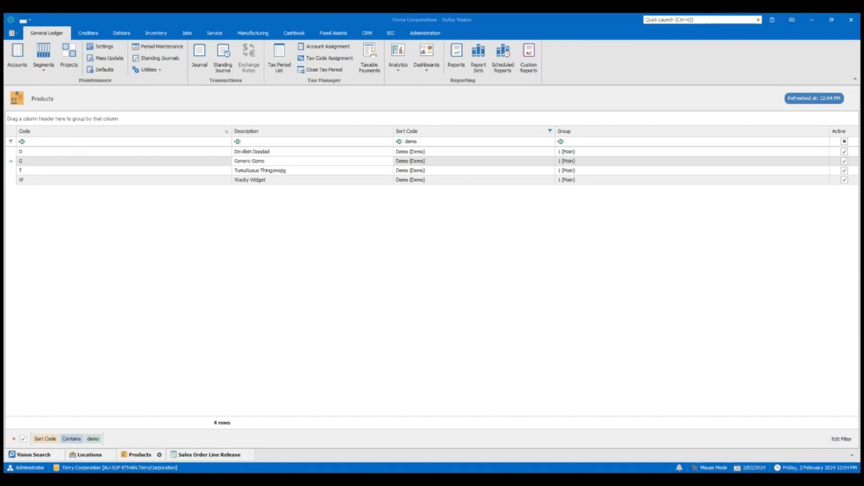
Close the open Sales Order Line Release list
{"action": "left_click", "coordinate": [249, 161]}
{"action": "left_click", "coordinate": [121, 33]}
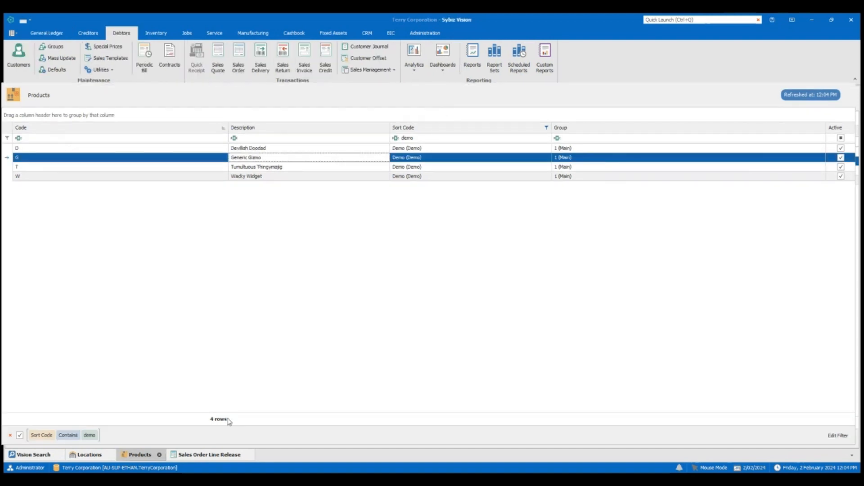
{"action": "left_click", "coordinate": [249, 454]}
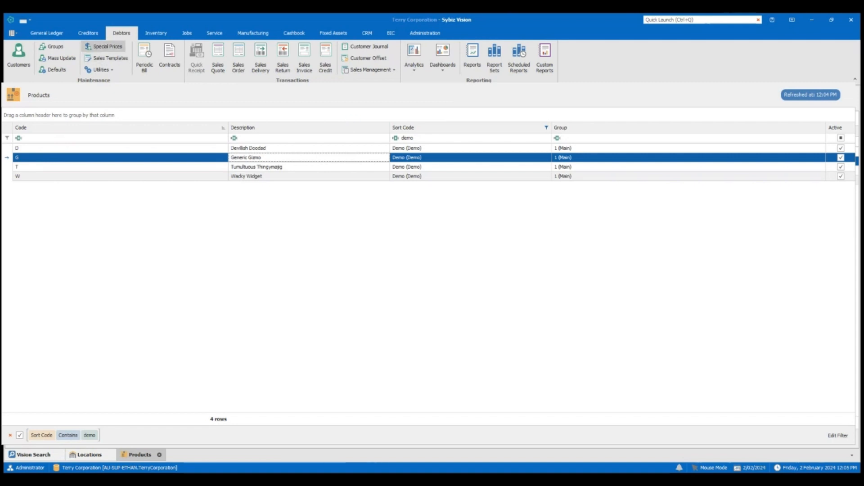
Examine the management lists offered for purchases, sales, service requests, and CRM case files, activities, leads and opportunities
{"action": "left_click", "coordinate": [88, 33]}
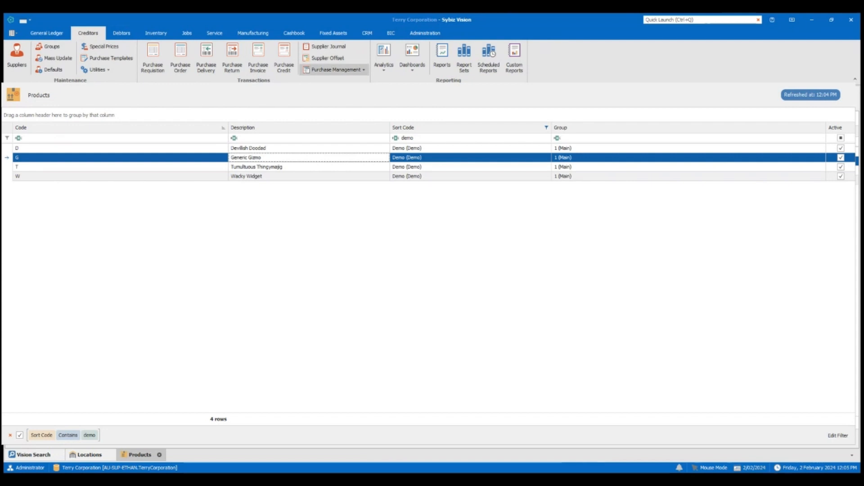
{"action": "left_click", "coordinate": [336, 69]}
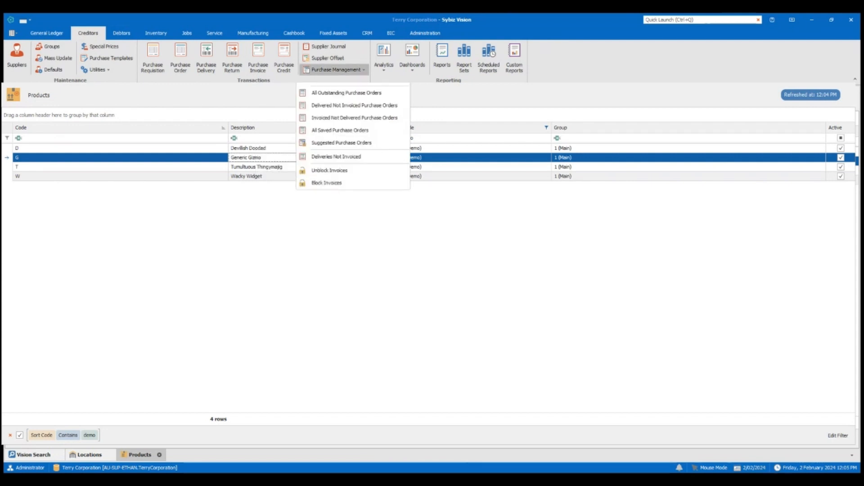
{"action": "left_click", "coordinate": [122, 33]}
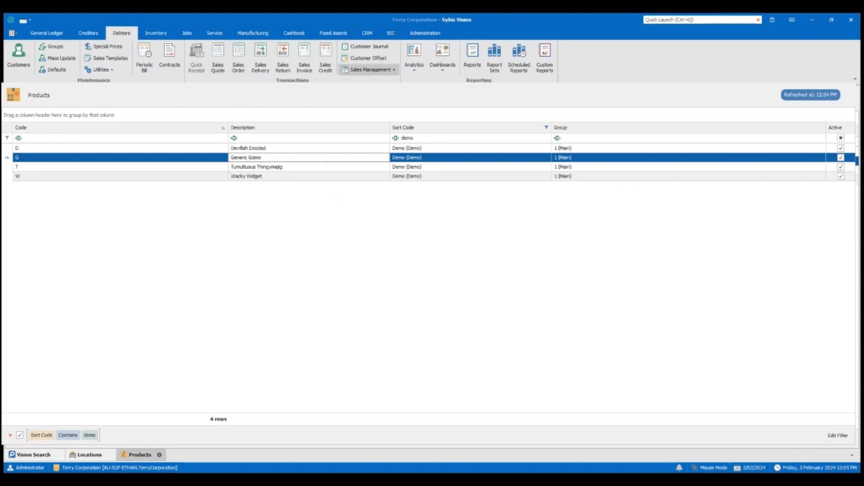
{"action": "left_click", "coordinate": [370, 69]}
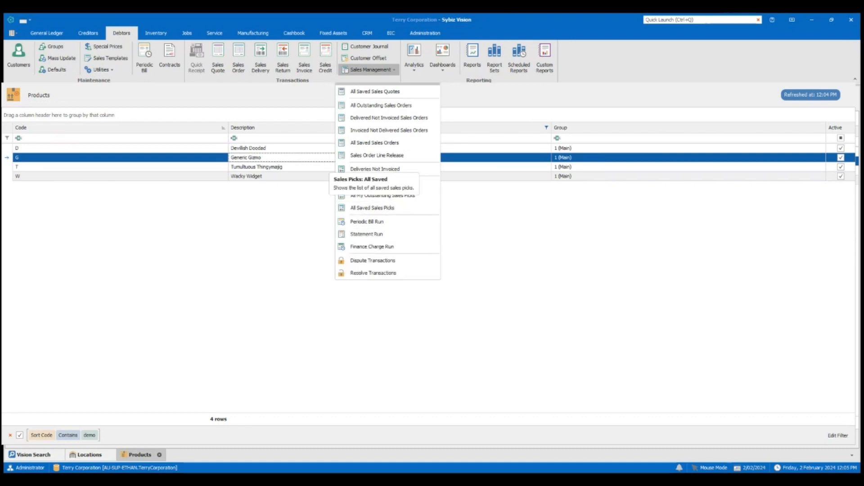
{"action": "left_click", "coordinate": [371, 70]}
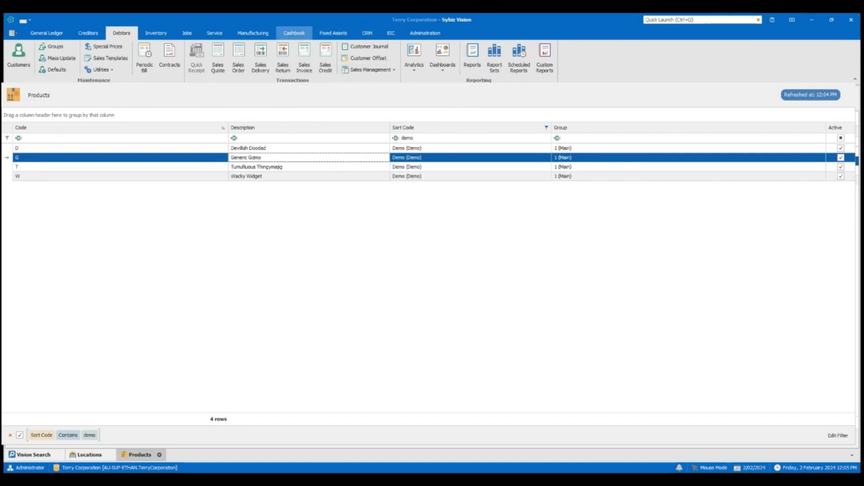
{"action": "left_click", "coordinate": [214, 33]}
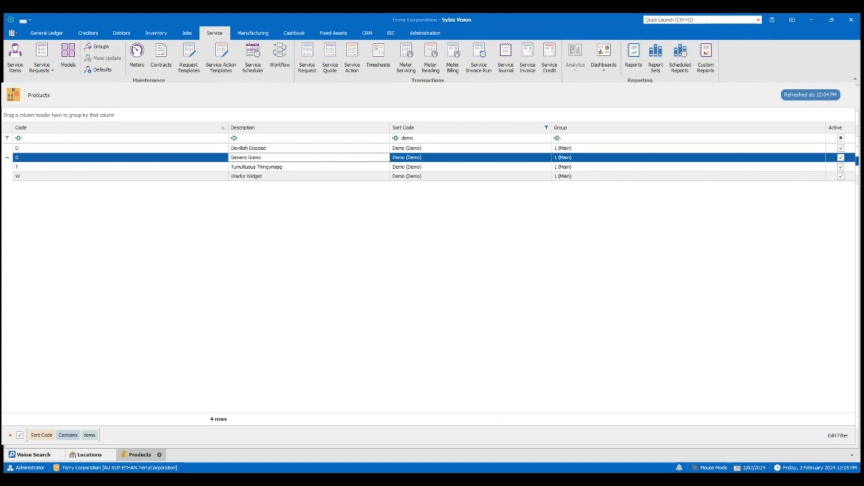
{"action": "left_click", "coordinate": [42, 68]}
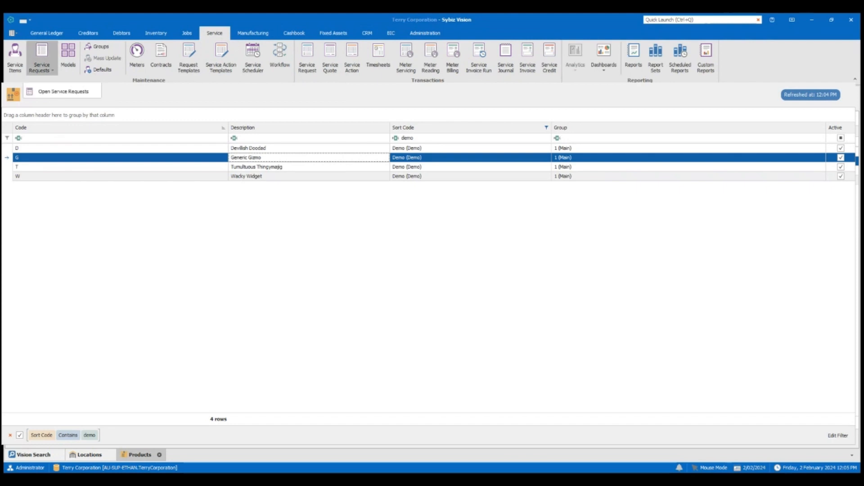
{"action": "left_click", "coordinate": [367, 33]}
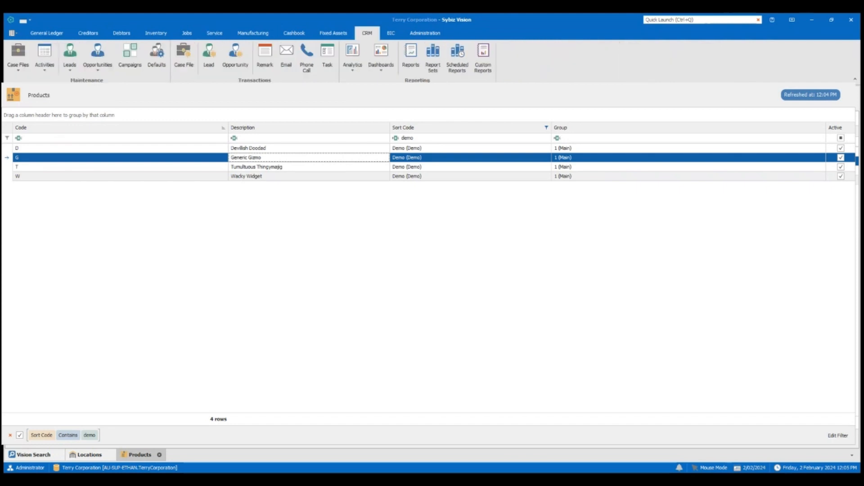
{"action": "left_click", "coordinate": [18, 65]}
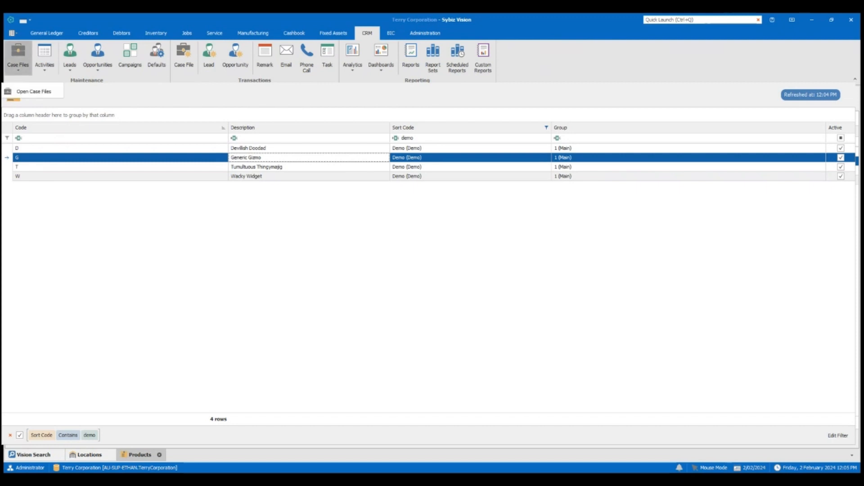
{"action": "left_click", "coordinate": [44, 65]}
{"action": "left_click", "coordinate": [70, 65]}
{"action": "left_click", "coordinate": [98, 65]}
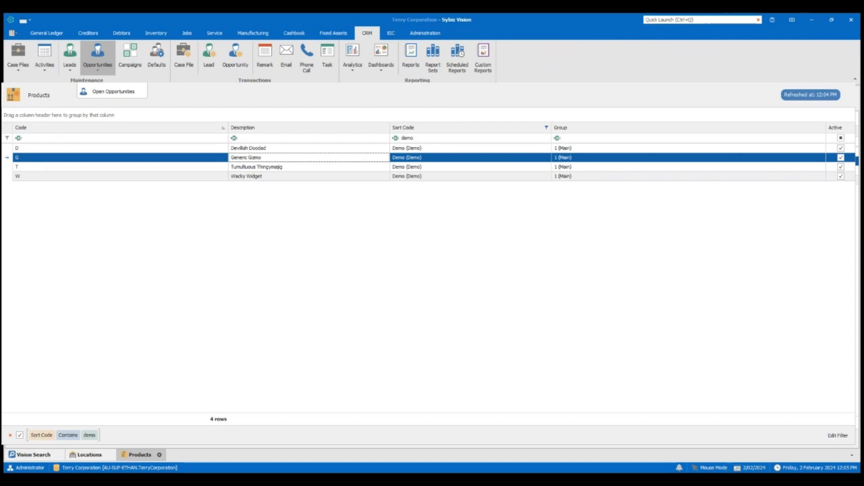
Check the Use Sales Picks option in the debtor sales defaults and leave the defaults without saving
{"action": "left_click", "coordinate": [122, 33]}
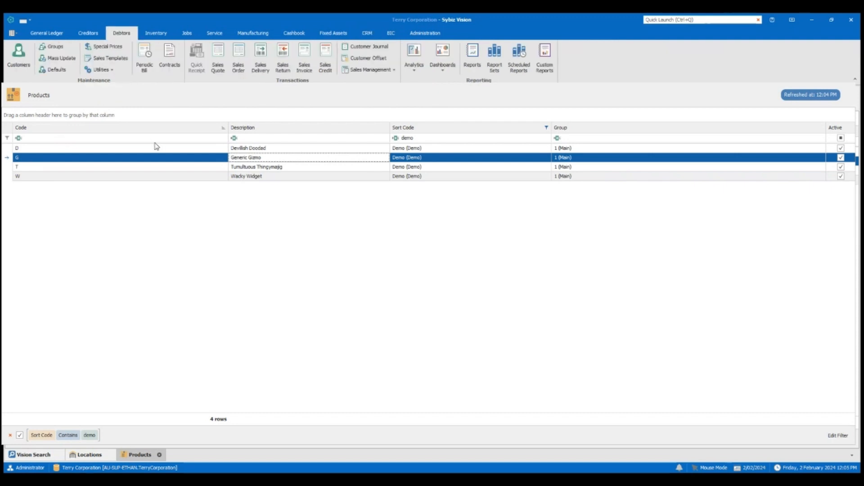
{"action": "left_click", "coordinate": [53, 69]}
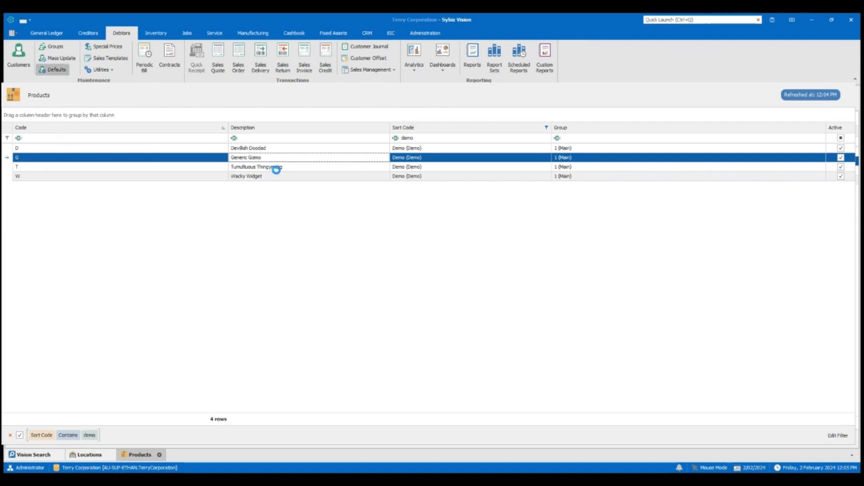
{"action": "left_click", "coordinate": [365, 143]}
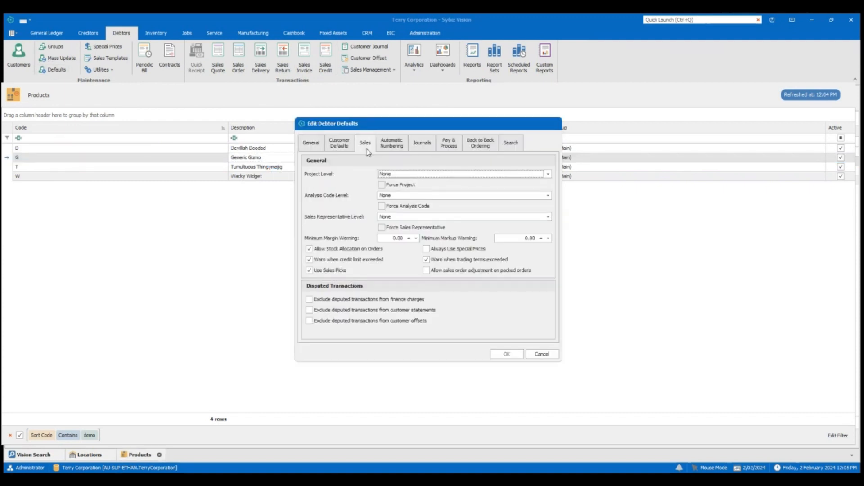
{"action": "mouse_move", "coordinate": [323, 275]}
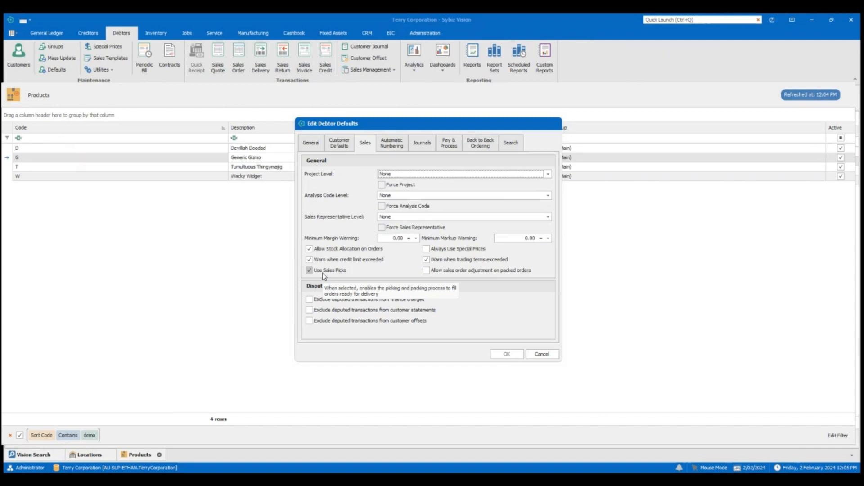
{"action": "left_click", "coordinate": [541, 354]}
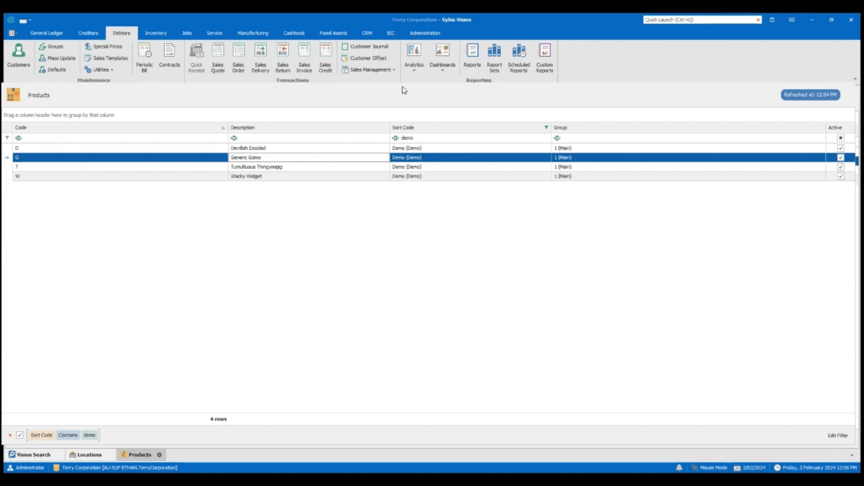
Open Sales Order Line Release and review the available Picking Grouping options, keeping Order
{"action": "left_click", "coordinate": [389, 69]}
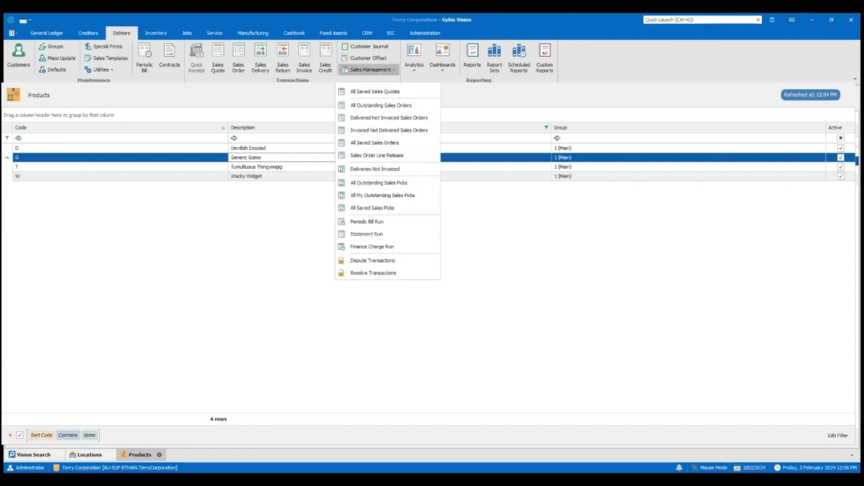
{"action": "left_click", "coordinate": [391, 156]}
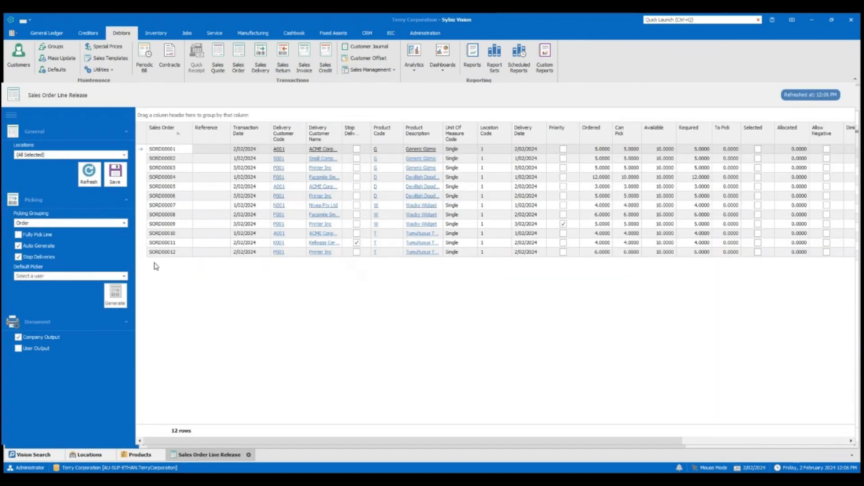
{"action": "left_click", "coordinate": [124, 222]}
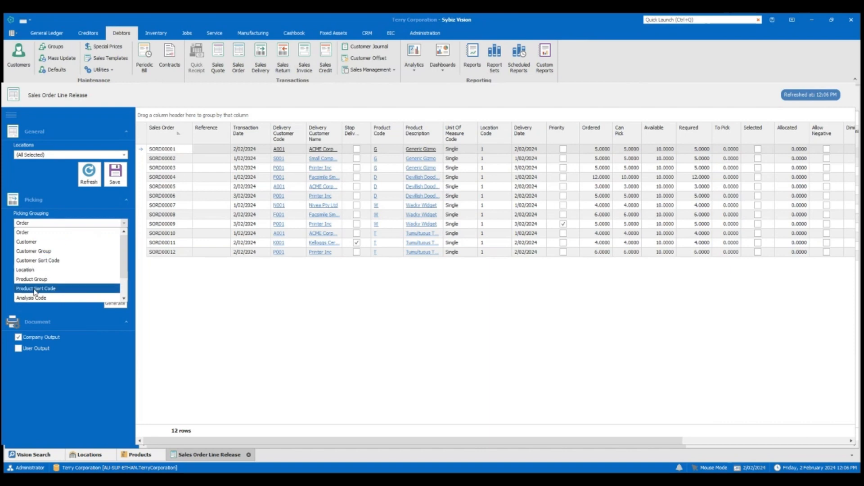
{"action": "scroll", "coordinate": [34, 277], "scroll_direction": "down", "scroll_amount": 1}
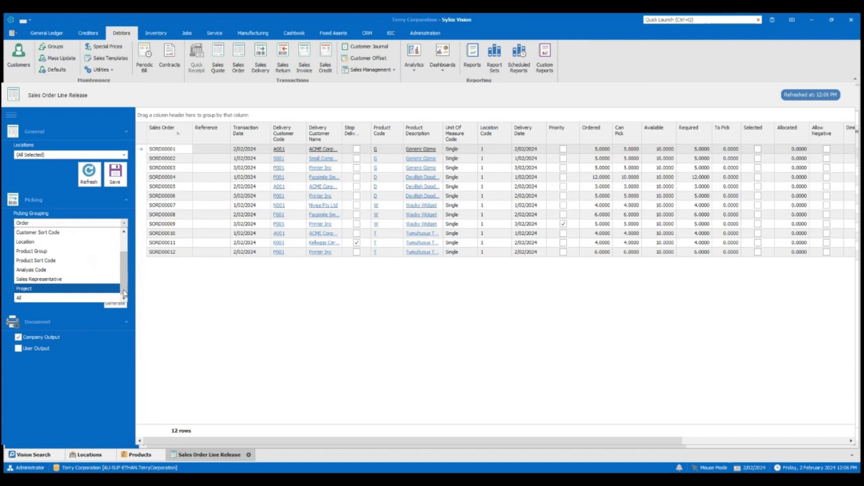
{"action": "left_click", "coordinate": [125, 224]}
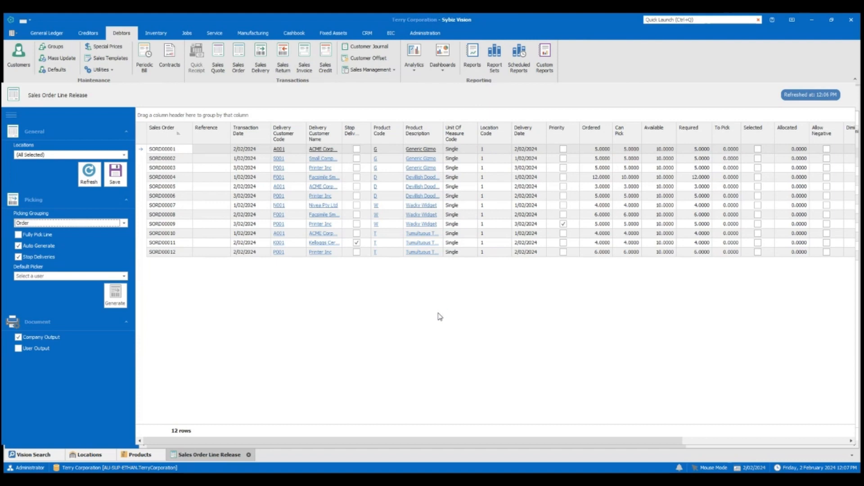
Select all sales order lines for picking, and clear the whole selection again
{"action": "right_click", "coordinate": [427, 138]}
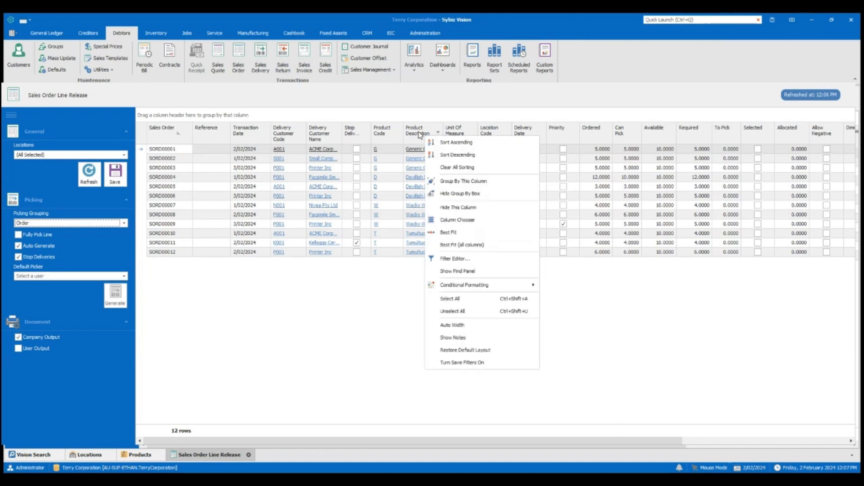
{"action": "left_click", "coordinate": [469, 299]}
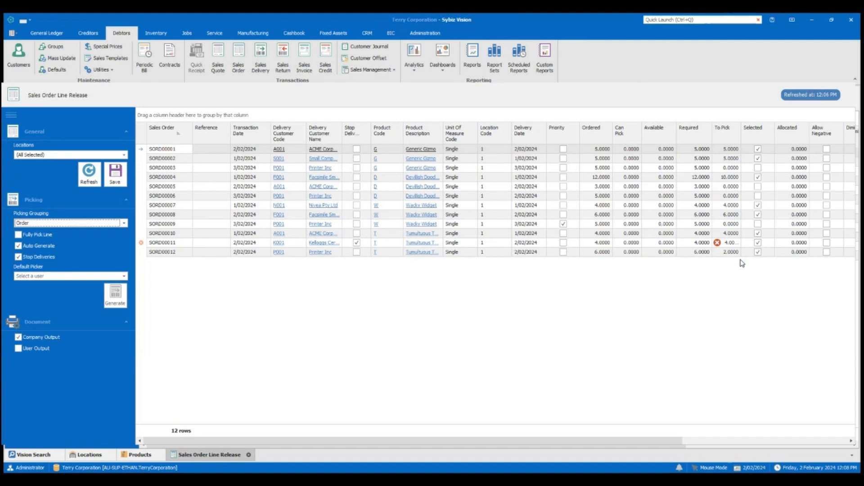
{"action": "right_click", "coordinate": [427, 137]}
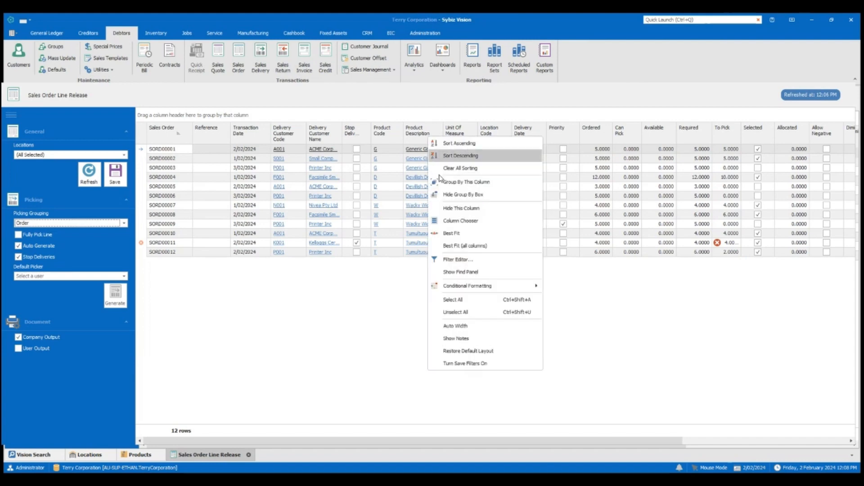
{"action": "left_click", "coordinate": [459, 312]}
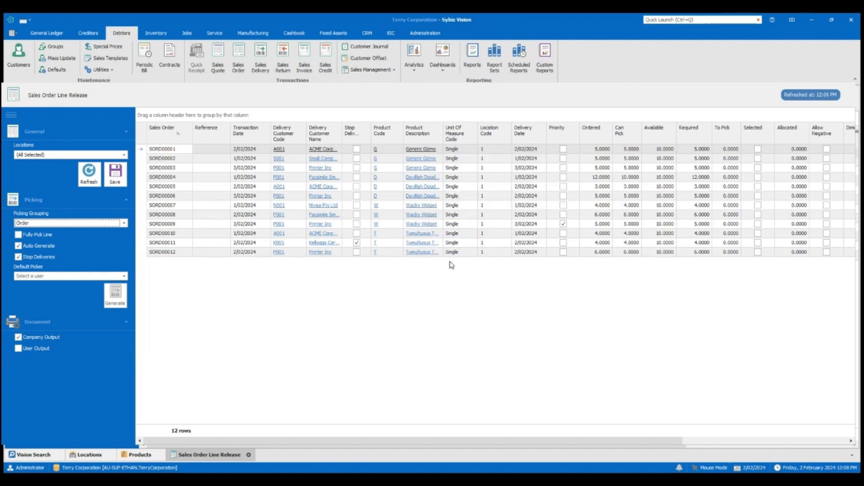
Group the sales order lines by Product Description and sort them by Transaction Date in ascending order
{"action": "left_click_drag", "start_coordinate": [423, 135], "coordinate": [229, 117]}
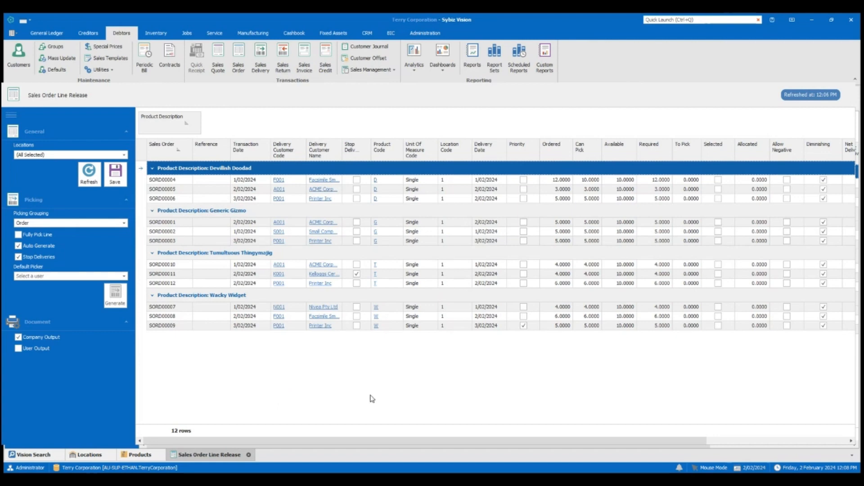
{"action": "left_click", "coordinate": [249, 151]}
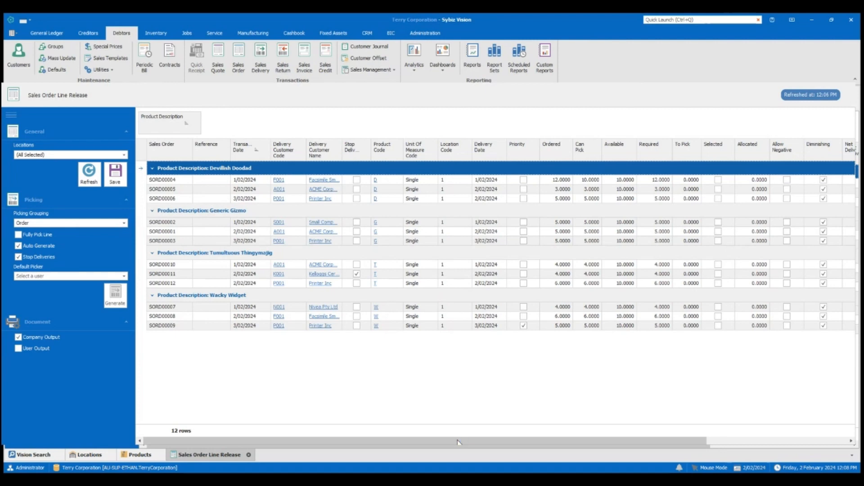
{"action": "left_click", "coordinate": [223, 210]}
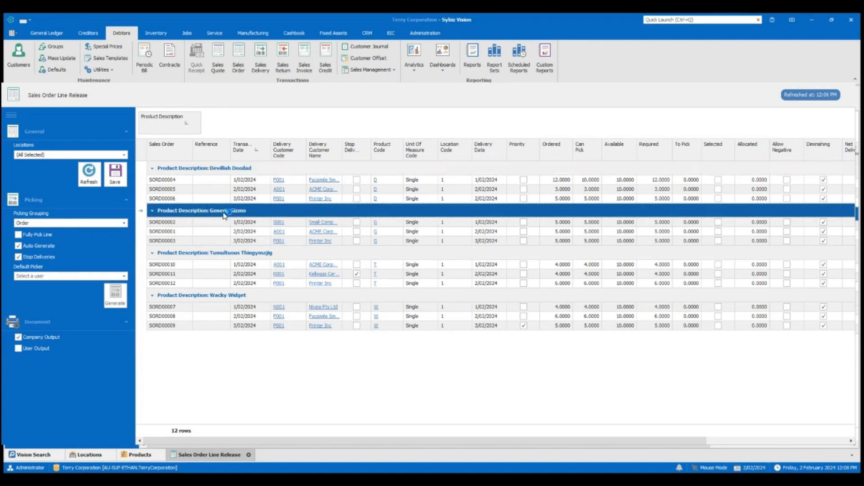
{"action": "left_click", "coordinate": [243, 242]}
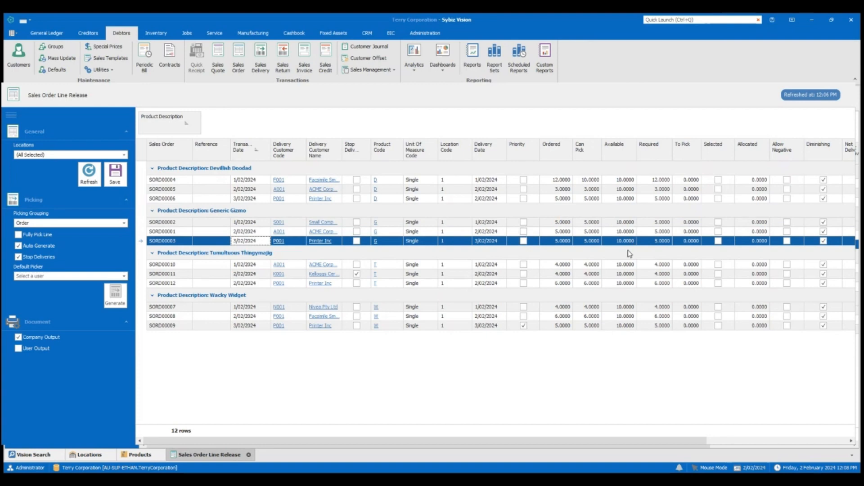
Select all grouped sales order lines for picking and check the quantities on the Generic Gizmo orders
{"action": "right_click", "coordinate": [557, 153]}
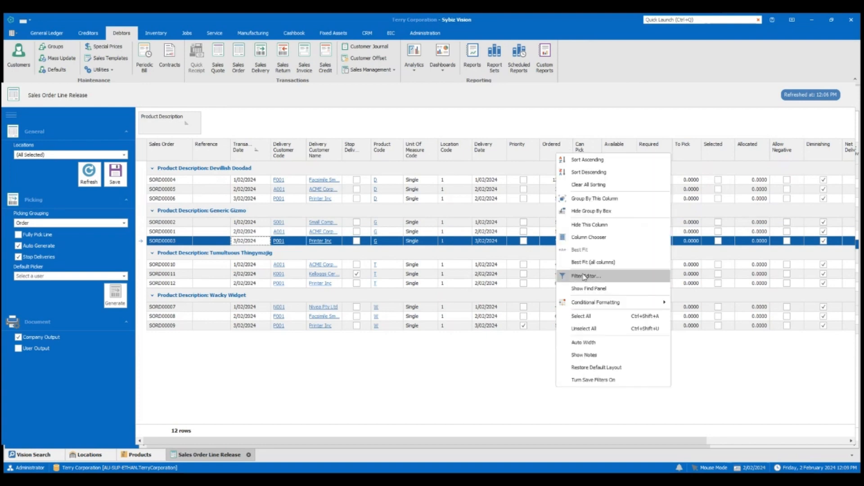
{"action": "left_click", "coordinate": [589, 315]}
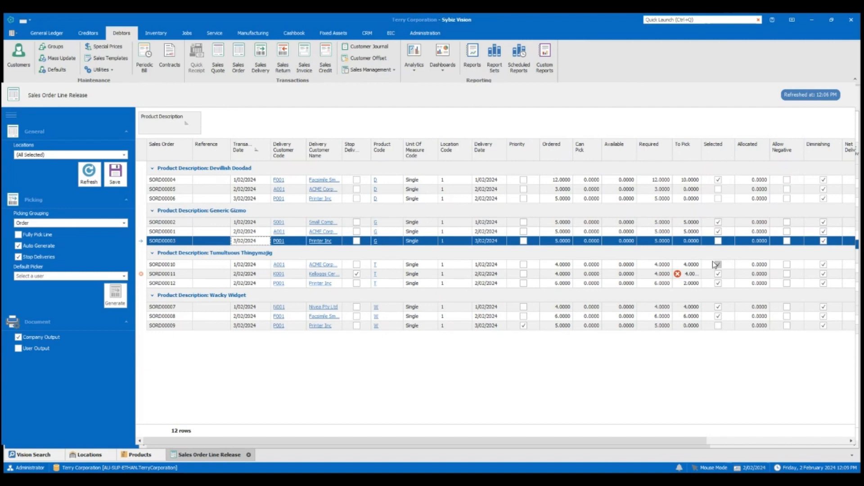
{"action": "left_click", "coordinate": [562, 223]}
{"action": "left_click", "coordinate": [556, 232]}
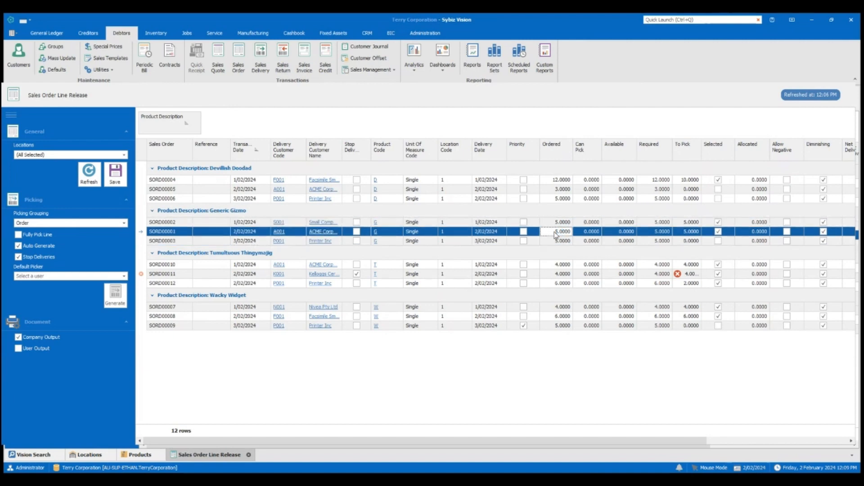
{"action": "left_click", "coordinate": [557, 243]}
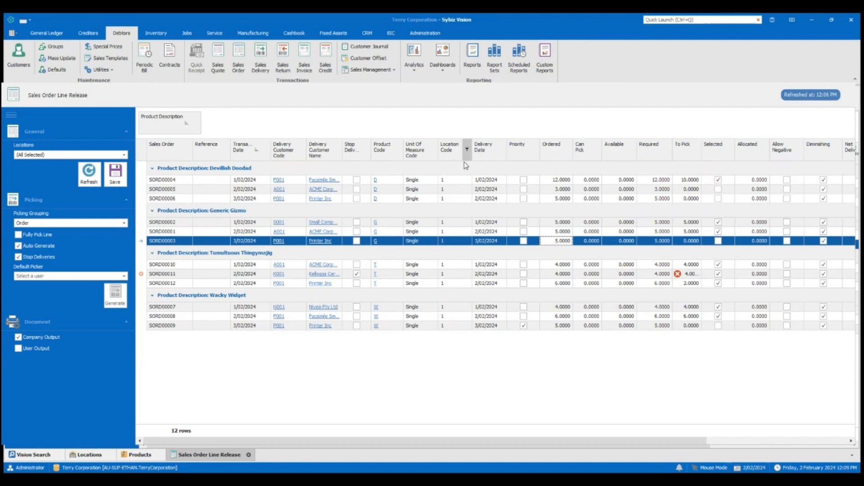
Clear the whole picking selection and check the ordered quantity on the 12-unit Devillish Doodad line
{"action": "right_click", "coordinate": [447, 157]}
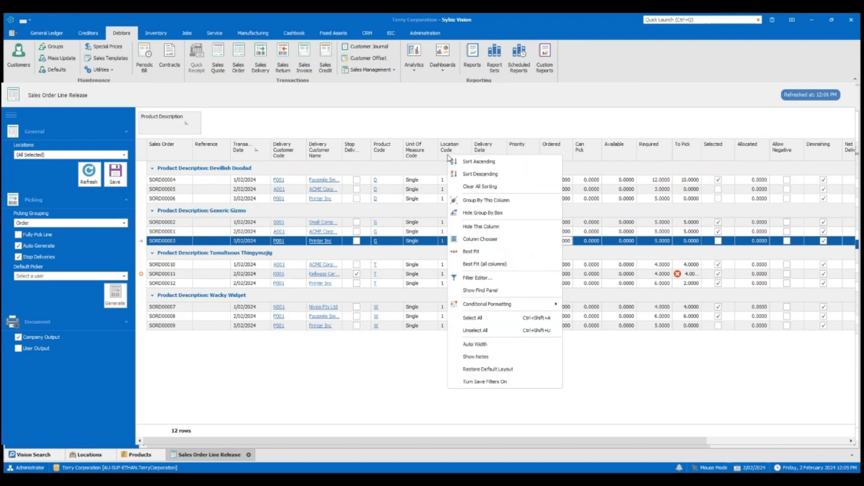
{"action": "left_click", "coordinate": [479, 331]}
{"action": "left_click", "coordinate": [229, 169]}
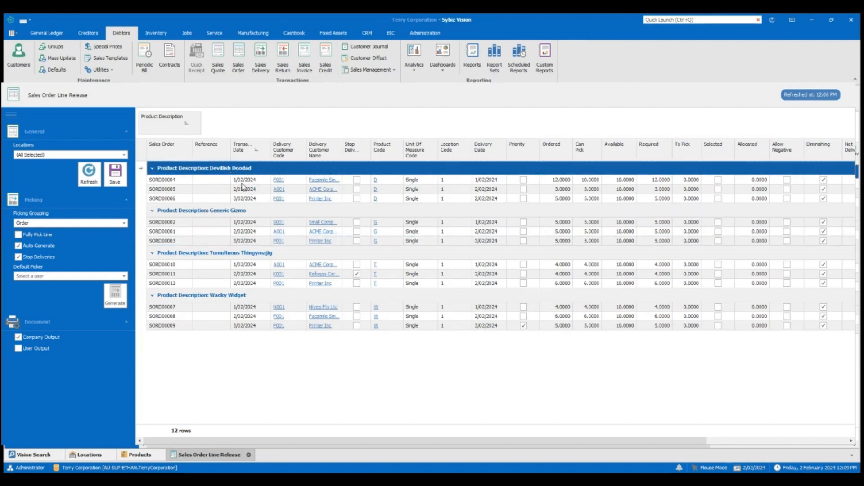
{"action": "left_click", "coordinate": [557, 181]}
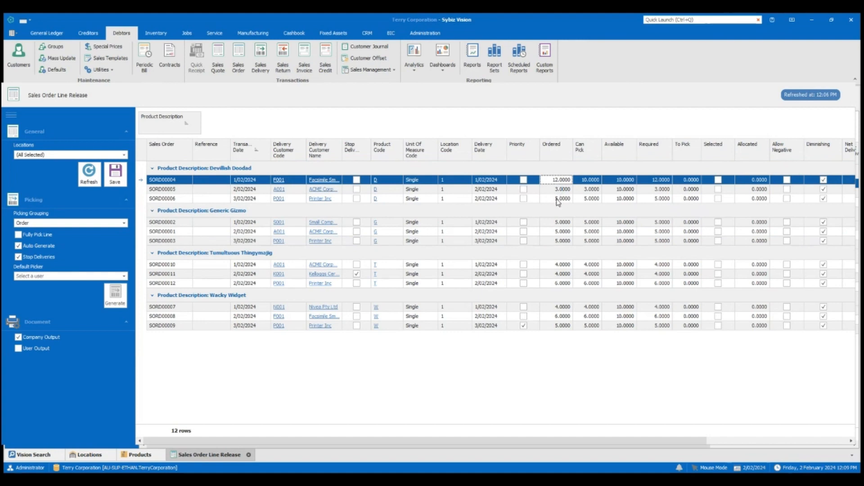
Select all lines for picking to check the quantity to pick on the 12-unit Devillish Doodad line, and clear the whole selection again
{"action": "right_click", "coordinate": [559, 158]}
{"action": "left_click", "coordinate": [585, 319]}
{"action": "left_click", "coordinate": [685, 181]}
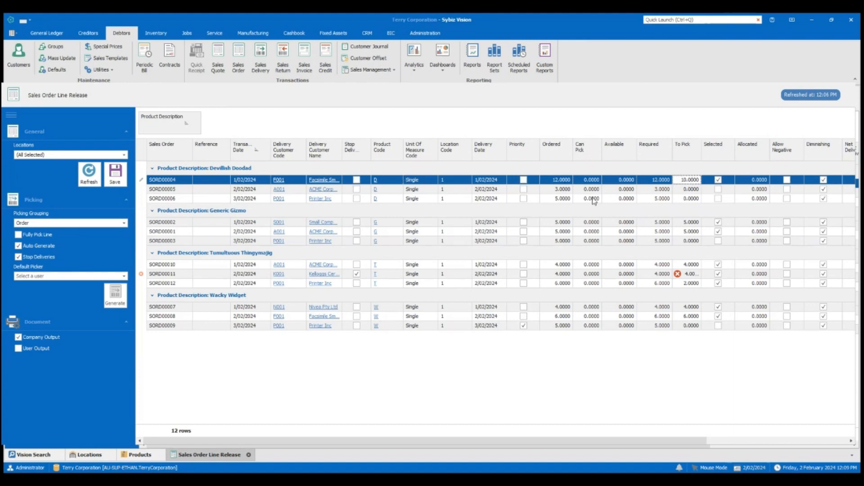
{"action": "right_click", "coordinate": [591, 167]}
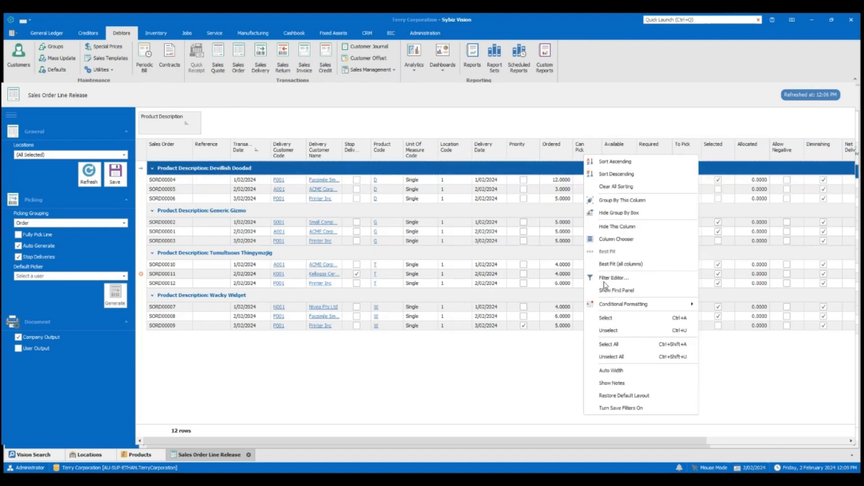
{"action": "left_click", "coordinate": [617, 358]}
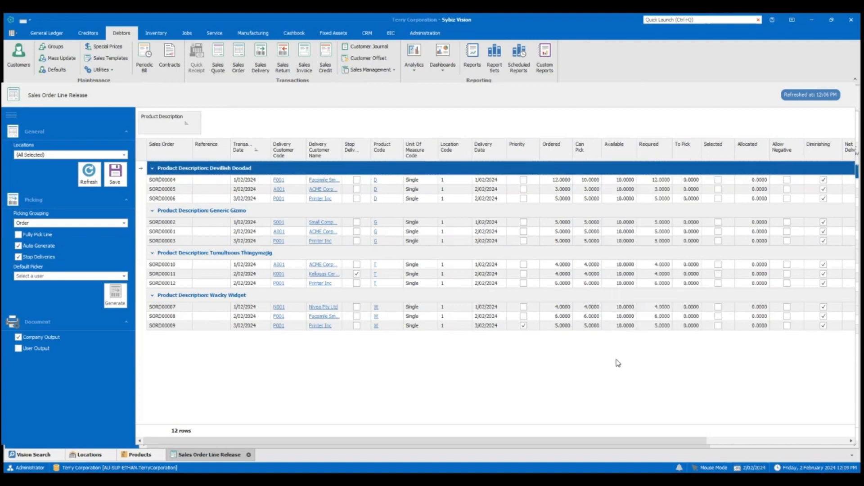
Turn on Fully Pick Line and select all sales order lines for picking
{"action": "left_click", "coordinate": [18, 235]}
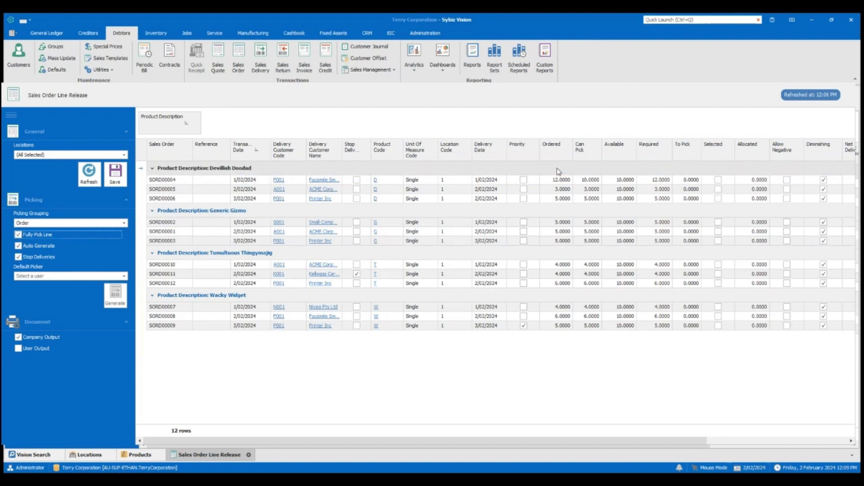
{"action": "right_click", "coordinate": [581, 153]}
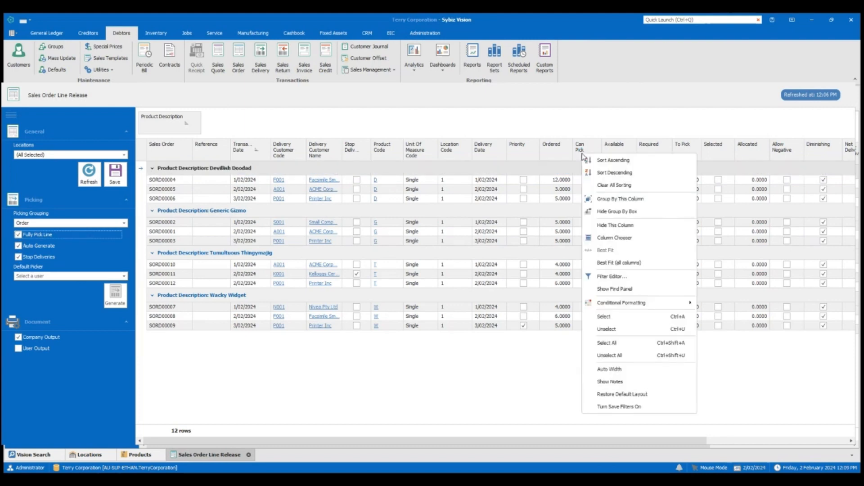
{"action": "left_click", "coordinate": [620, 345]}
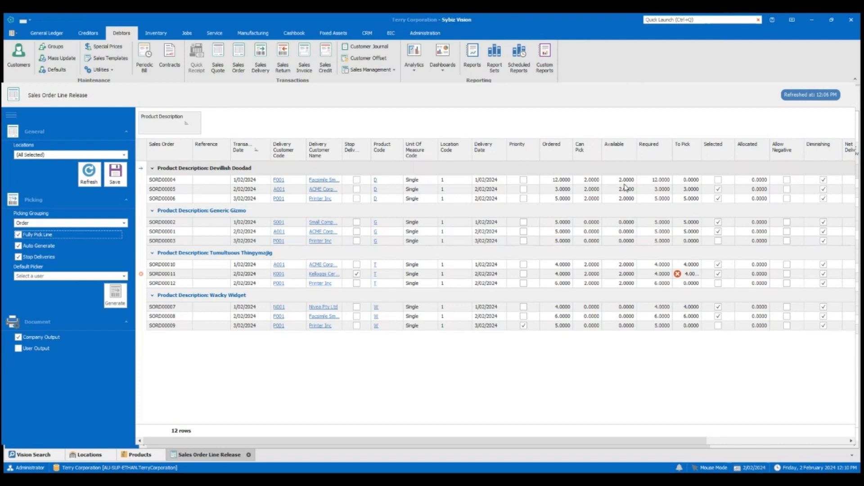
Unselect all lines to compare the available quantities, and select all of them again with Fully Pick Line on
{"action": "right_click", "coordinate": [609, 154]}
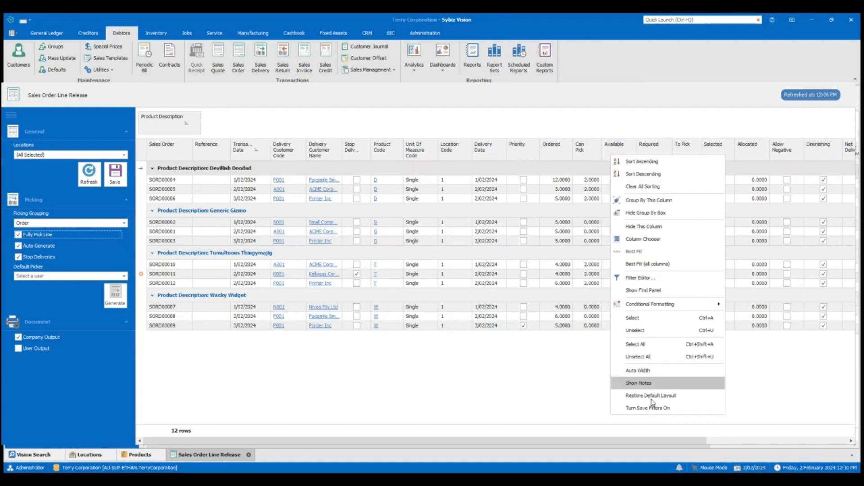
{"action": "left_click", "coordinate": [649, 362]}
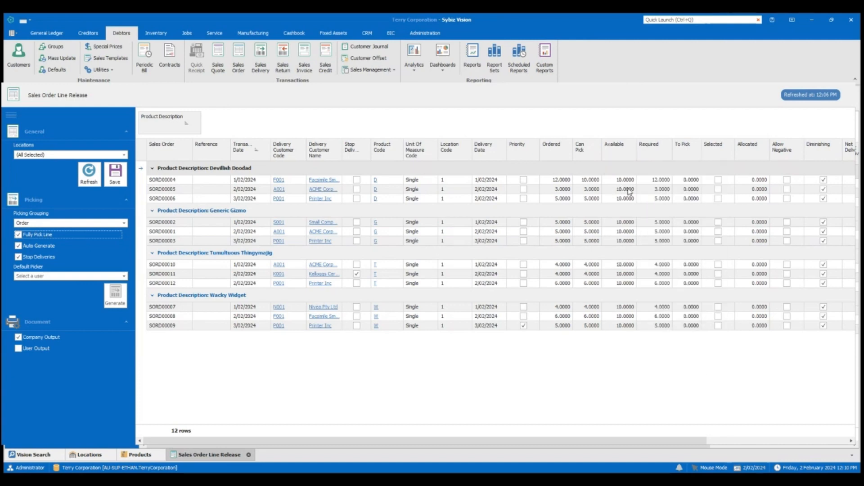
{"action": "right_click", "coordinate": [621, 157]}
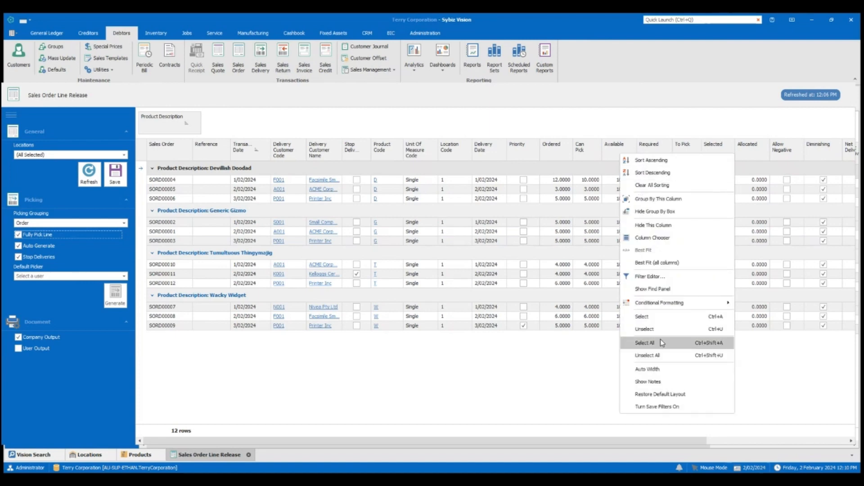
{"action": "left_click", "coordinate": [644, 342]}
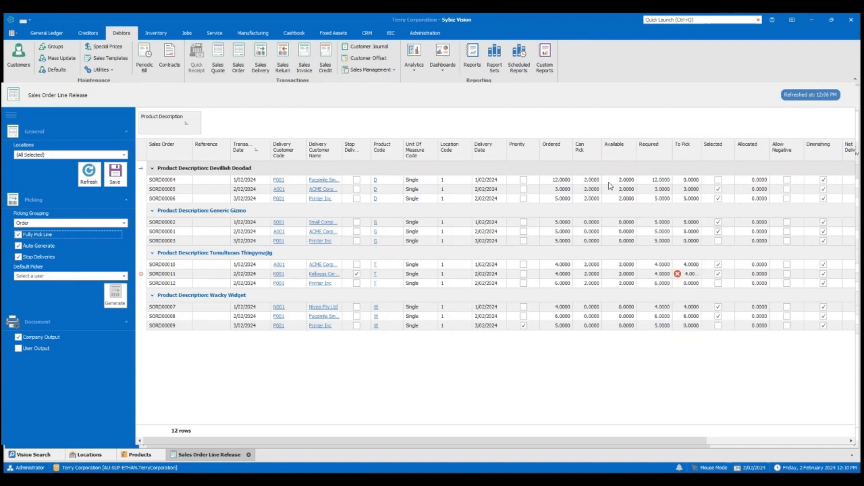
Try to select the 12-unit Devillish Doodad line for picking, and check the To Pick quantities of the first two Doodad lines
{"action": "left_click", "coordinate": [682, 182]}
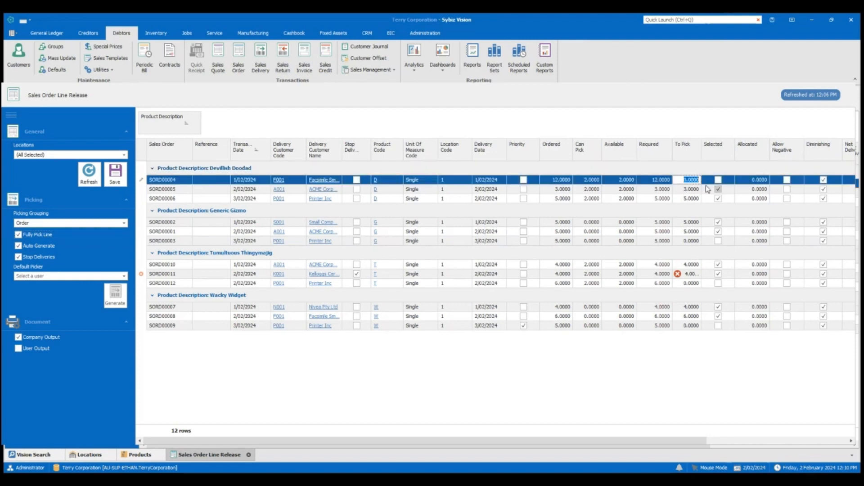
{"action": "left_click", "coordinate": [718, 180]}
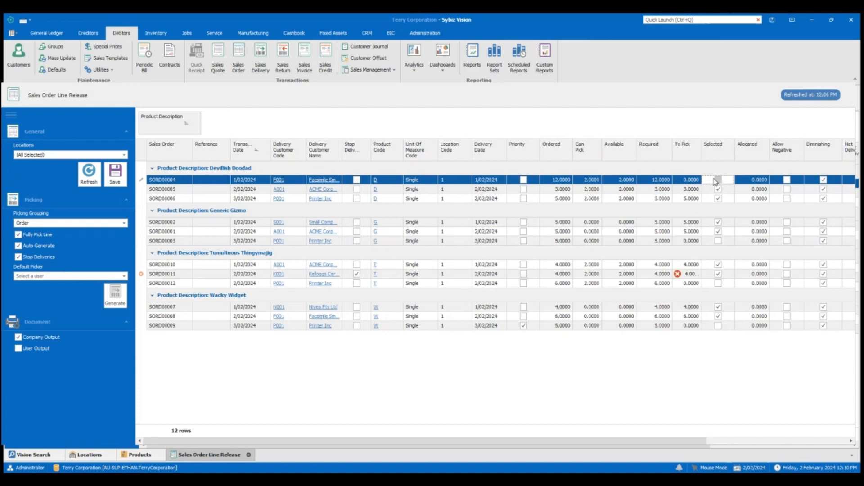
{"action": "left_click", "coordinate": [691, 180]}
{"action": "left_click", "coordinate": [681, 179]}
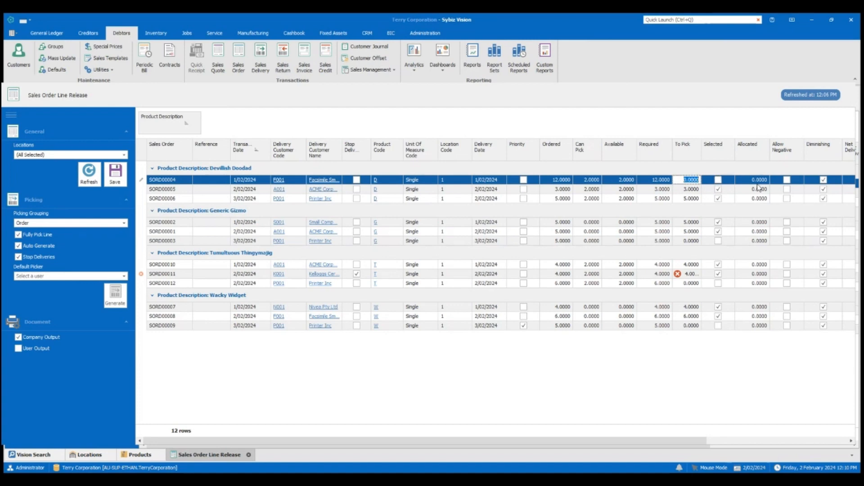
{"action": "left_click", "coordinate": [679, 191]}
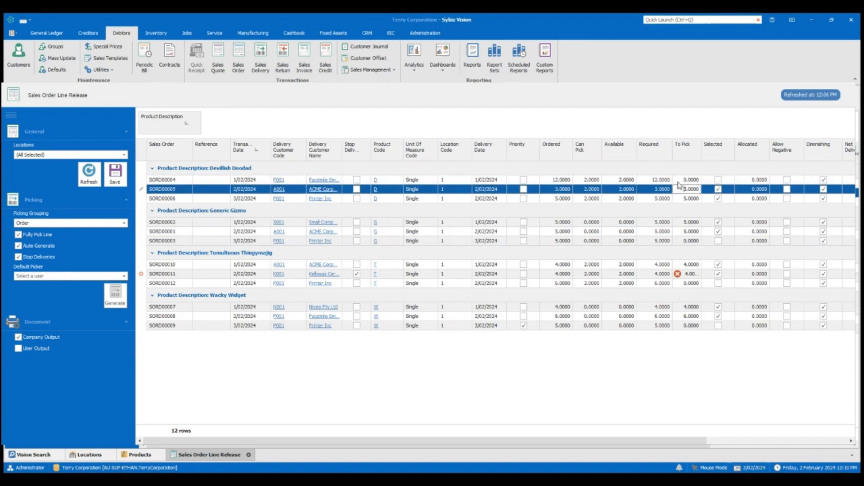
Turn off Fully Pick Line and set the To Pick quantity of the 12-unit Devillish Doodad line to 2
{"action": "left_click", "coordinate": [30, 238]}
{"action": "left_click", "coordinate": [684, 180]}
{"action": "type", "text": "2"}
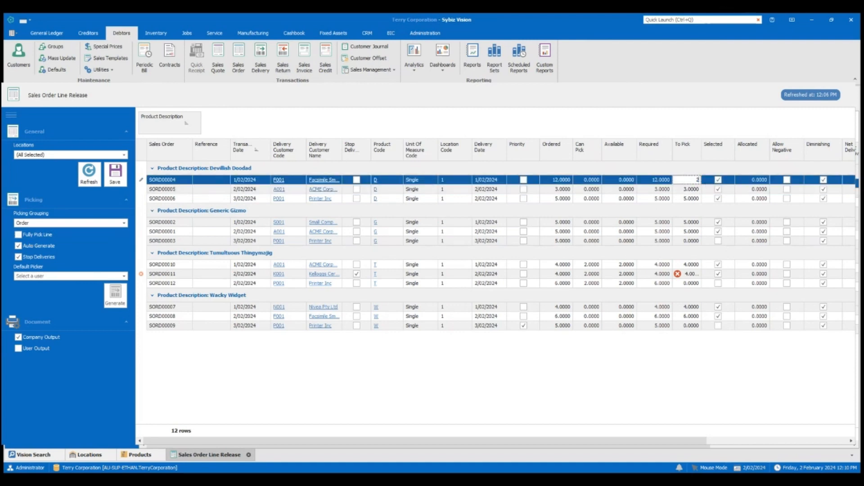
{"action": "key", "text": "Tab"}
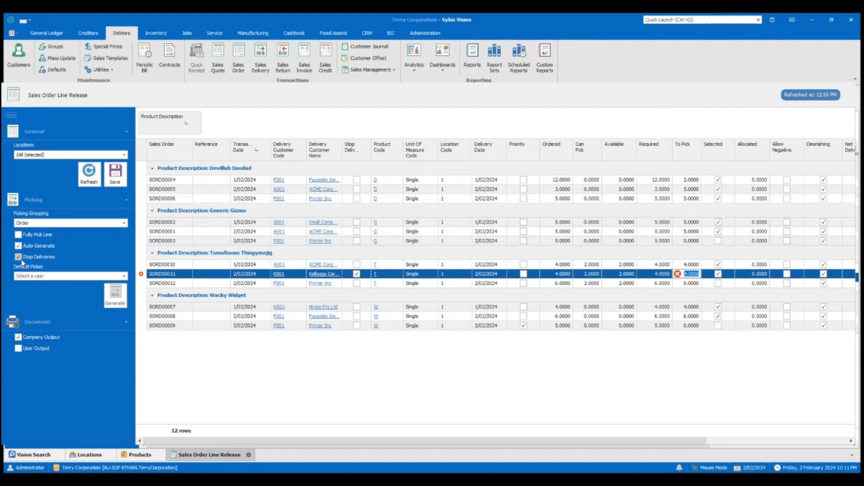
Check the error on the stop-deliveries Tumultuous Thingymajig line, turn off Stop Deliveries to compare the line, and turn the option back on
{"action": "mouse_move", "coordinate": [679, 276]}
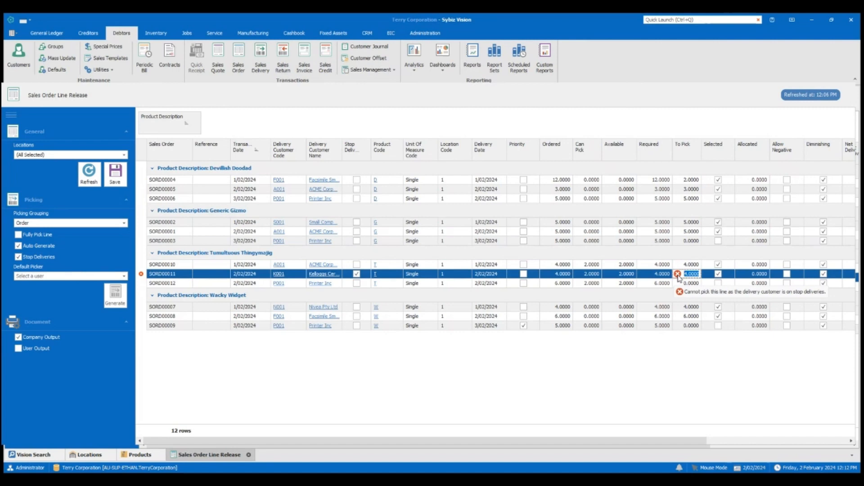
{"action": "left_click", "coordinate": [18, 256]}
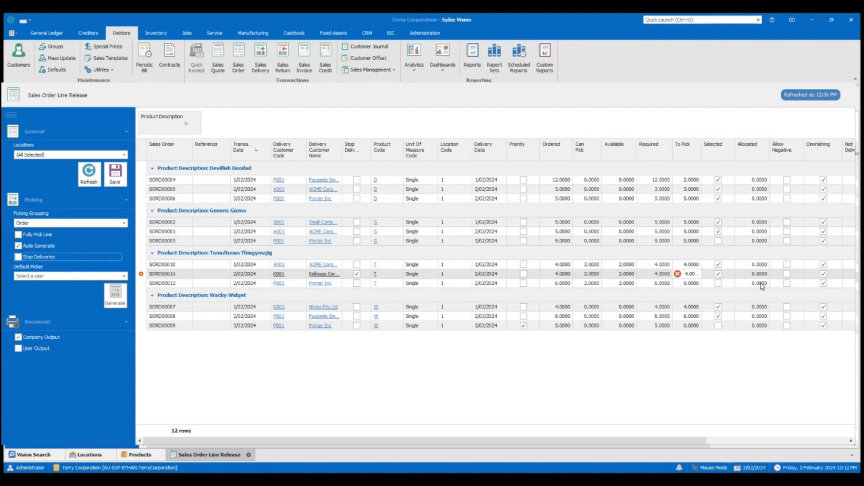
{"action": "left_click", "coordinate": [675, 352]}
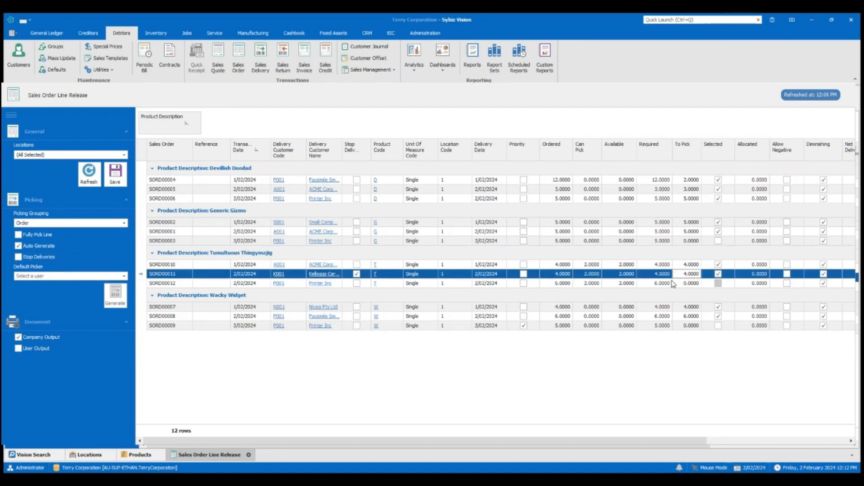
{"action": "left_click", "coordinate": [18, 257]}
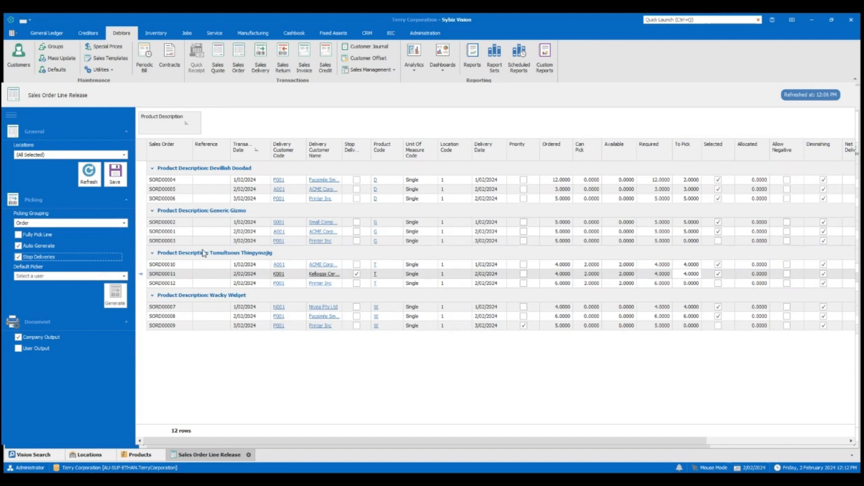
Filter the sales order lines to those with Stop Deliveries equal to Unchecked
{"action": "right_click", "coordinate": [349, 155]}
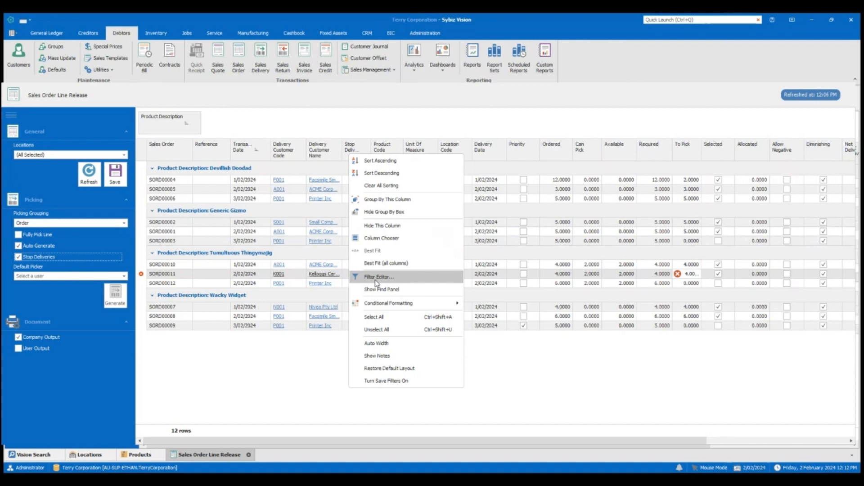
{"action": "left_click", "coordinate": [377, 280]}
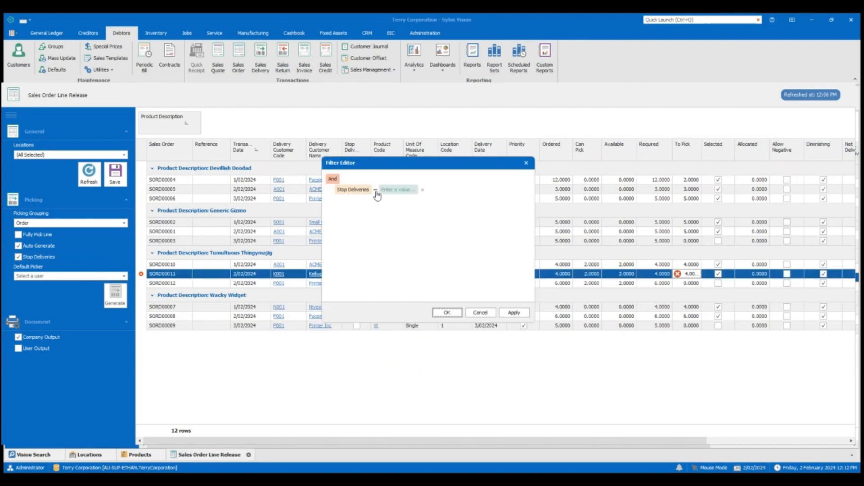
{"action": "left_click", "coordinate": [389, 195]}
{"action": "left_click", "coordinate": [401, 190]}
{"action": "left_click", "coordinate": [401, 190]}
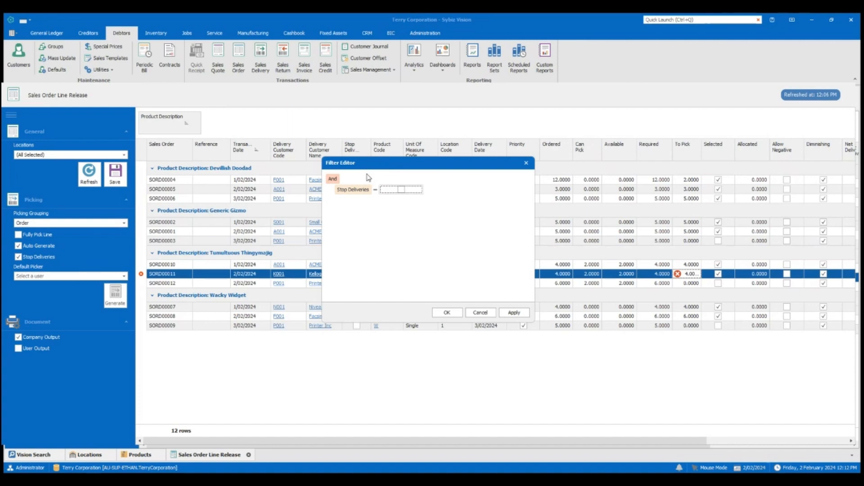
{"action": "left_click", "coordinate": [367, 205]}
{"action": "left_click", "coordinate": [514, 312]}
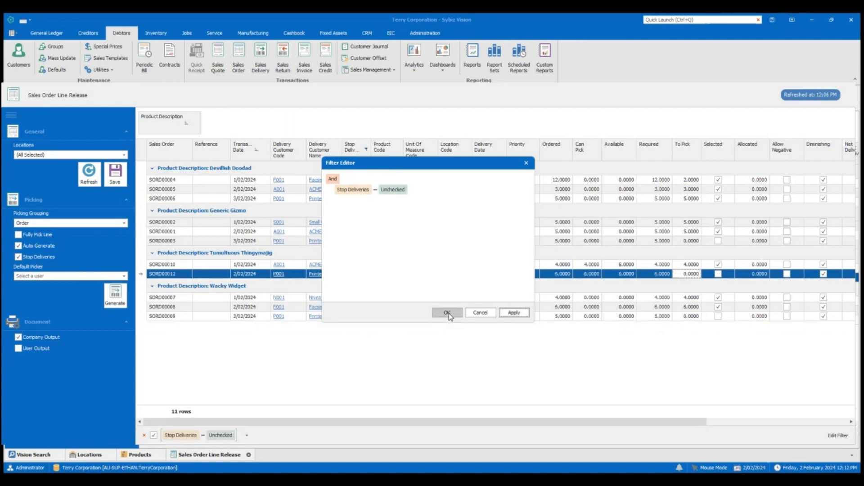
{"action": "left_click", "coordinate": [447, 312]}
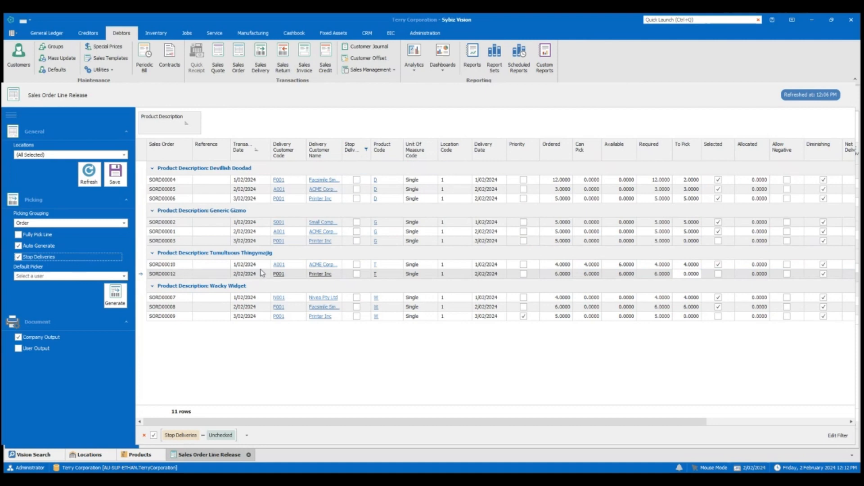
Clear the selection and select all filtered lines for picking again, and remove the Stop Deliveries filter
{"action": "right_click", "coordinate": [558, 153]}
{"action": "left_click", "coordinate": [595, 315]}
{"action": "right_click", "coordinate": [558, 153]}
{"action": "left_click", "coordinate": [586, 317]}
{"action": "left_click", "coordinate": [144, 435]}
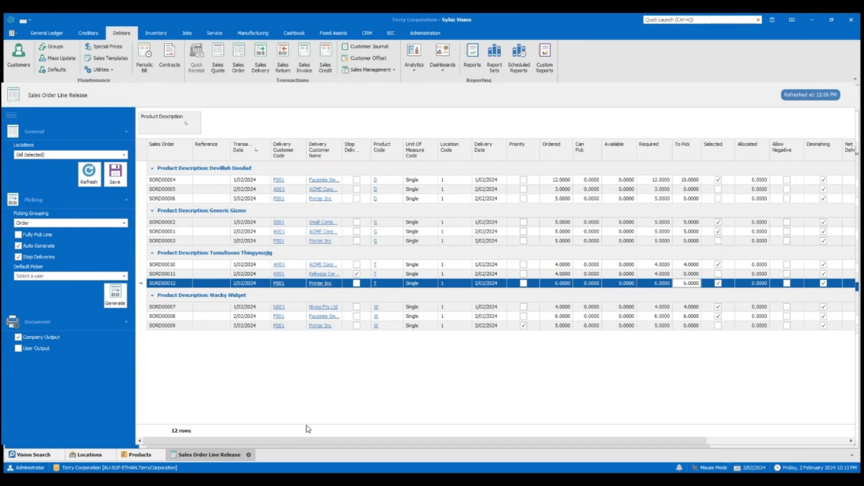
Unselect all lines and reselect the full unfiltered list for picking
{"action": "left_click", "coordinate": [239, 296]}
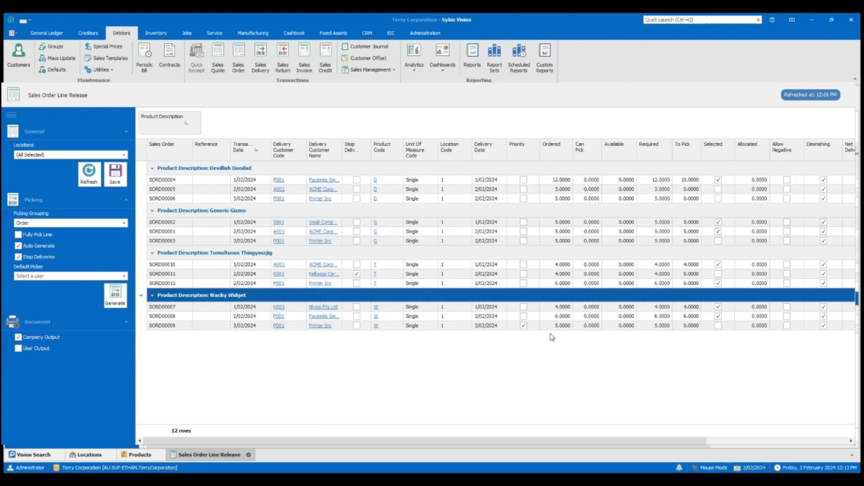
{"action": "right_click", "coordinate": [554, 154]}
{"action": "left_click", "coordinate": [585, 356]}
{"action": "right_click", "coordinate": [556, 157]}
{"action": "left_click", "coordinate": [584, 347]}
Open the conditional formatting rules manager from the Priority column and delete the existing formula rule on the Reference column
{"action": "right_click", "coordinate": [529, 155]}
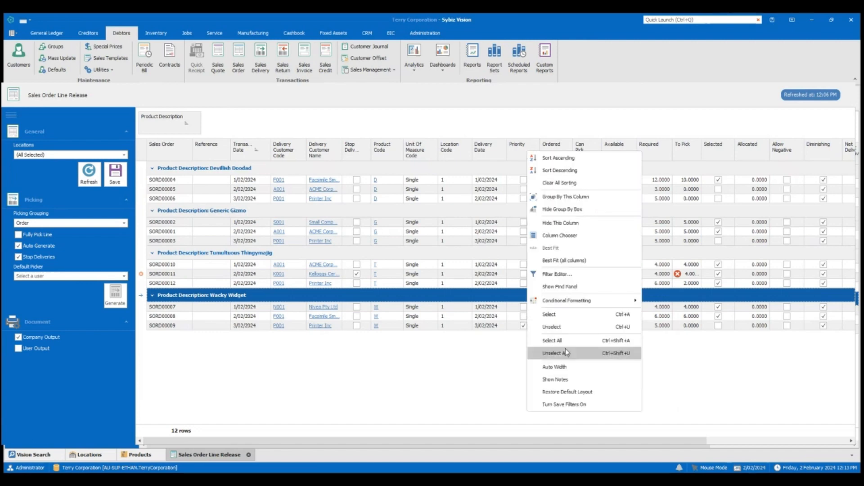
{"action": "mouse_move", "coordinate": [630, 302]}
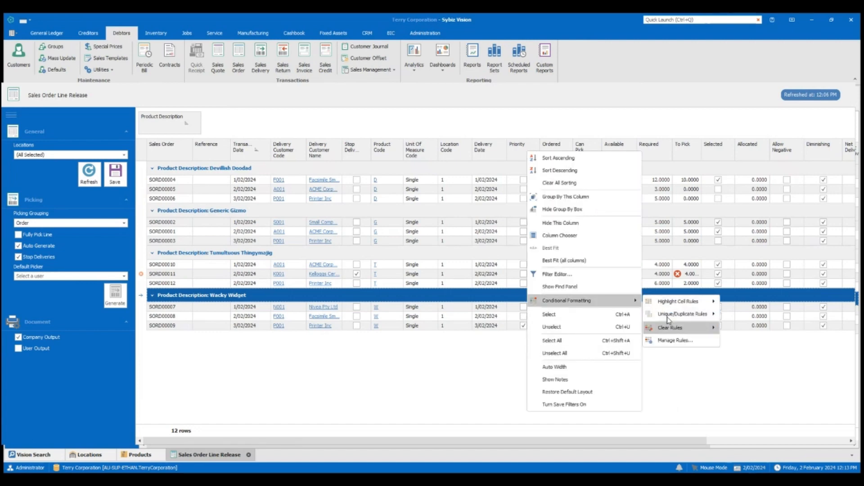
{"action": "mouse_move", "coordinate": [709, 306]}
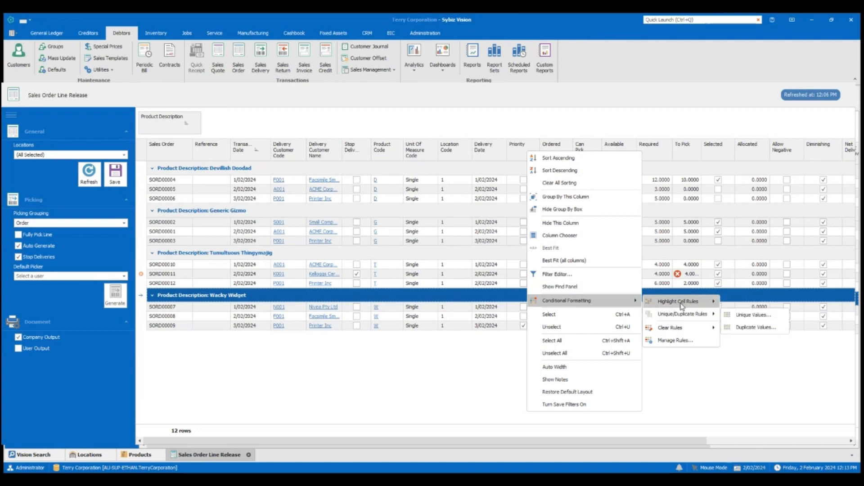
{"action": "left_click", "coordinate": [675, 340]}
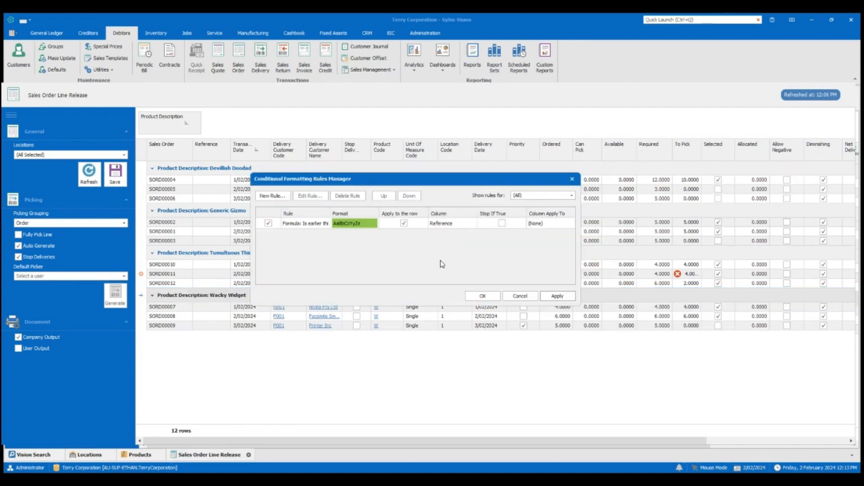
{"action": "left_click", "coordinate": [453, 225]}
{"action": "left_click", "coordinate": [306, 223]}
{"action": "left_click", "coordinate": [342, 195]}
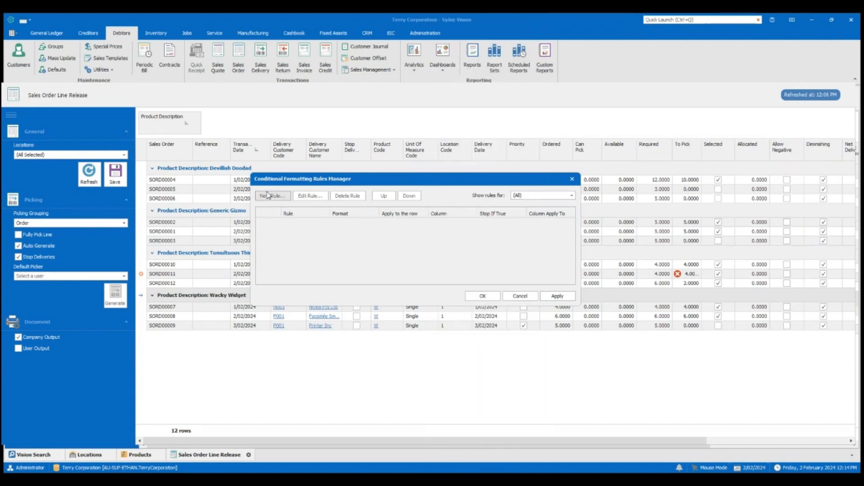
Create a formula-based conditional formatting rule with the condition Priority equals Checked
{"action": "left_click", "coordinate": [272, 196]}
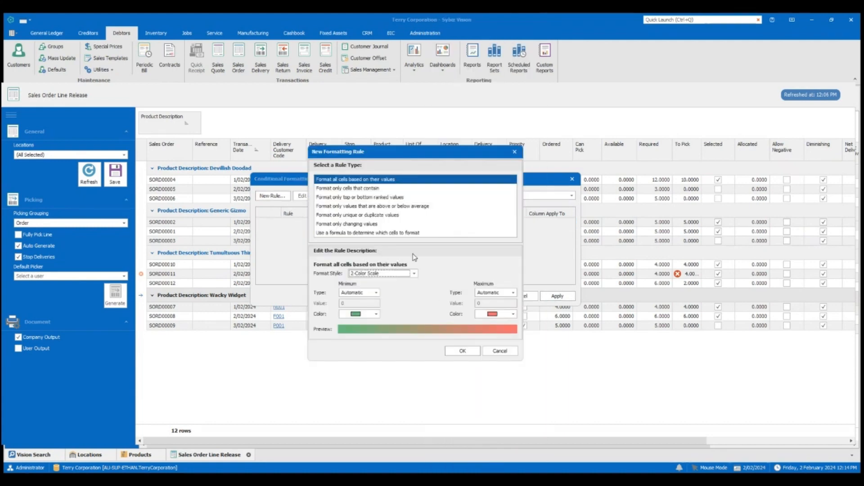
{"action": "left_click", "coordinate": [382, 233]}
{"action": "left_click", "coordinate": [376, 279]}
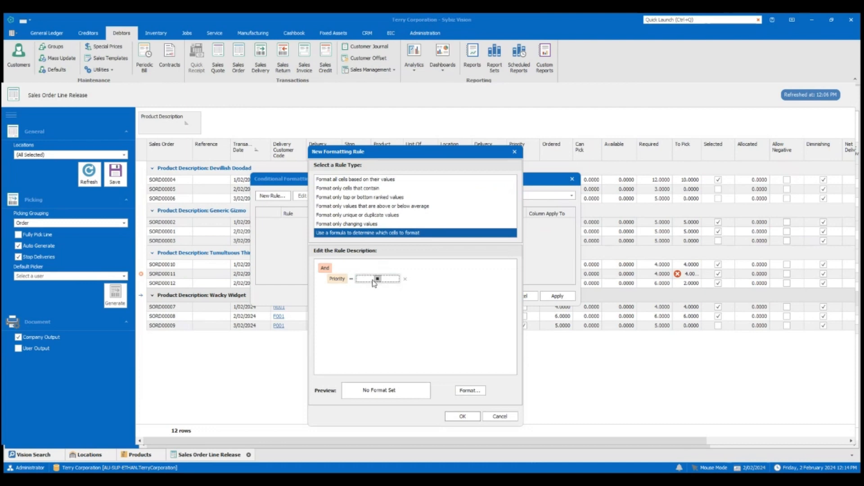
Give the Priority rule the standard light green background fill and apply it to the sales order lines
{"action": "left_click", "coordinate": [470, 390]}
{"action": "left_click", "coordinate": [377, 213]}
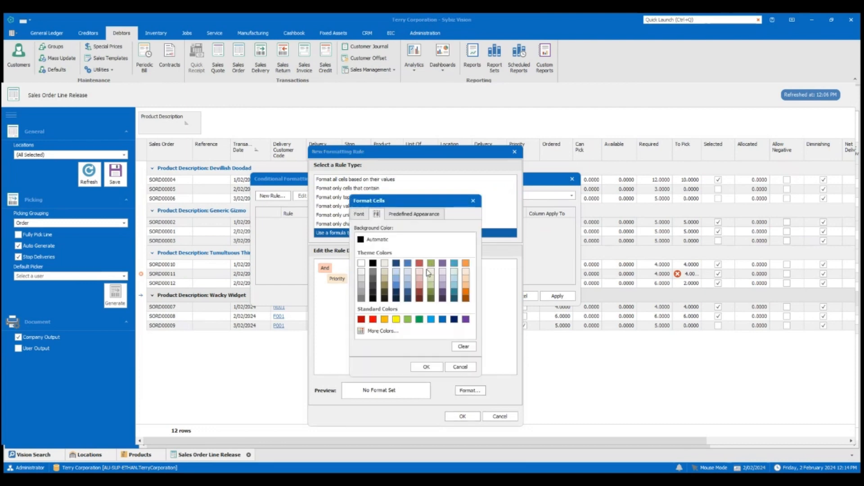
{"action": "left_click", "coordinate": [407, 319]}
{"action": "left_click_drag", "start_coordinate": [415, 198], "coordinate": [531, 201]}
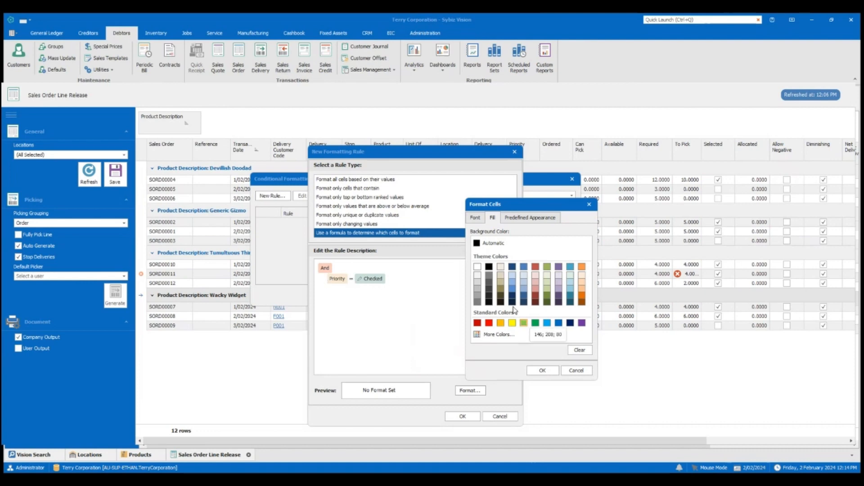
{"action": "left_click", "coordinate": [543, 370]}
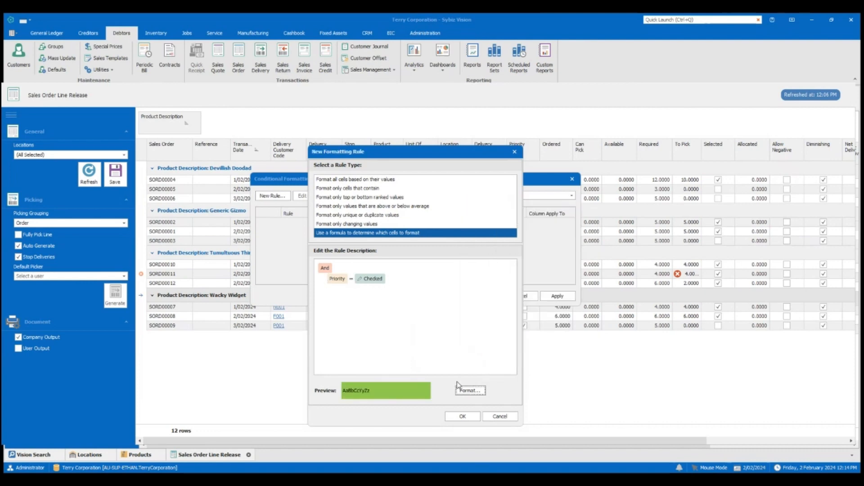
{"action": "left_click", "coordinate": [463, 416]}
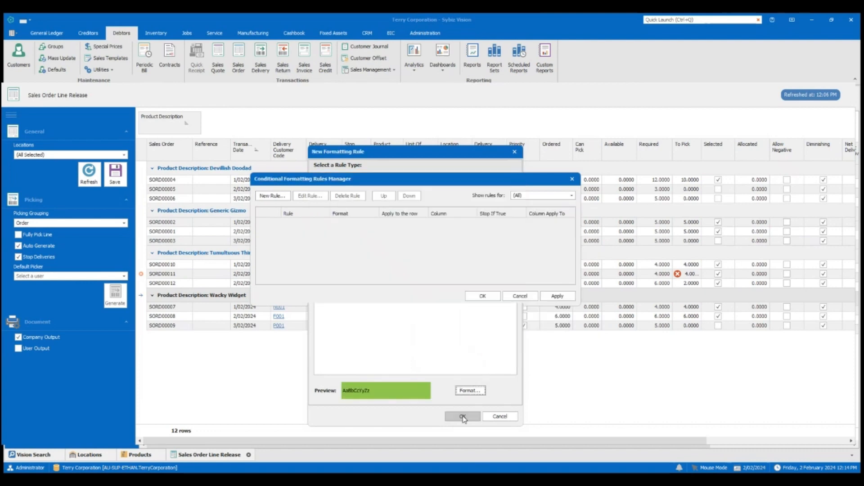
{"action": "left_click", "coordinate": [483, 296]}
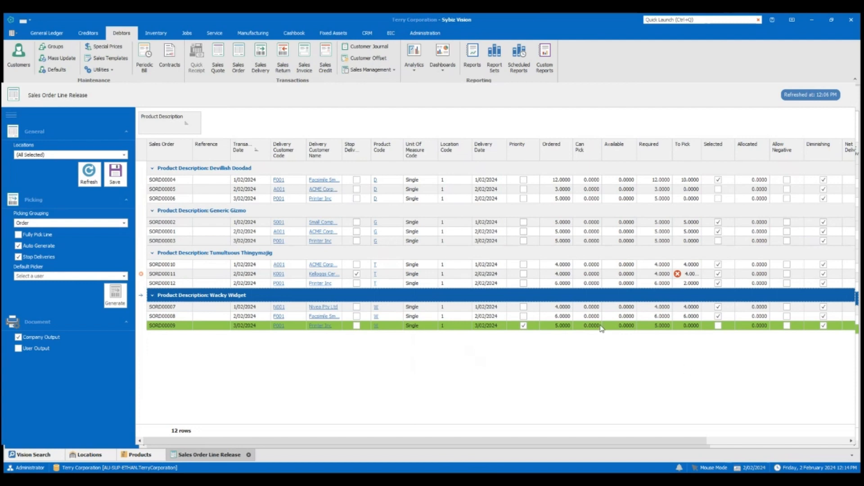
Edit the Priority formatting rule to add a second condition, Selected equals Unchecked, and apply it to the grid
{"action": "right_click", "coordinate": [471, 154]}
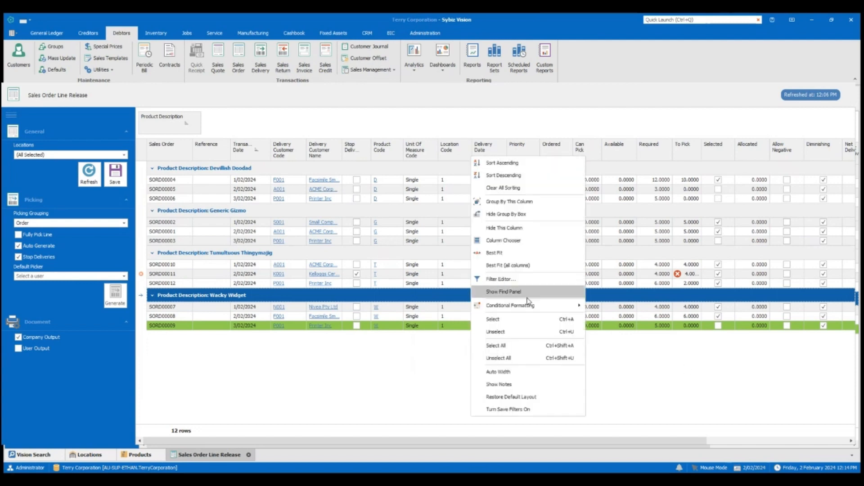
{"action": "mouse_move", "coordinate": [526, 307]}
{"action": "left_click", "coordinate": [609, 345]}
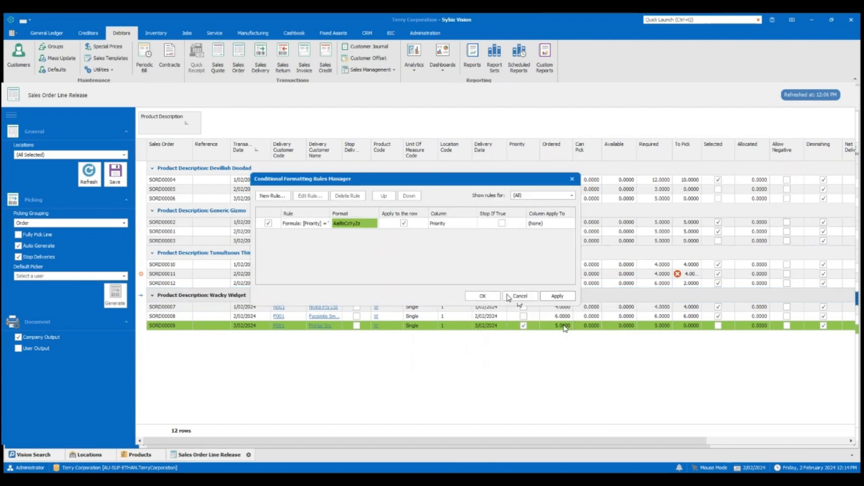
{"action": "left_click", "coordinate": [314, 227]}
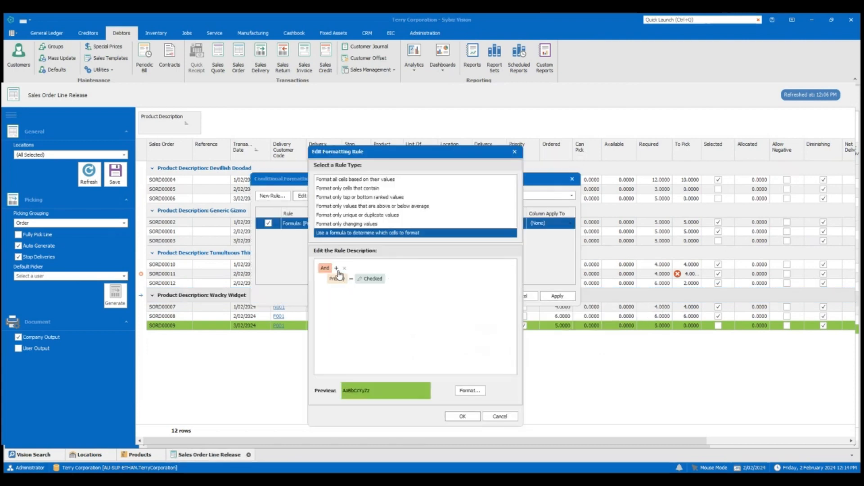
{"action": "left_click", "coordinate": [336, 269]}
{"action": "left_click", "coordinate": [352, 282]}
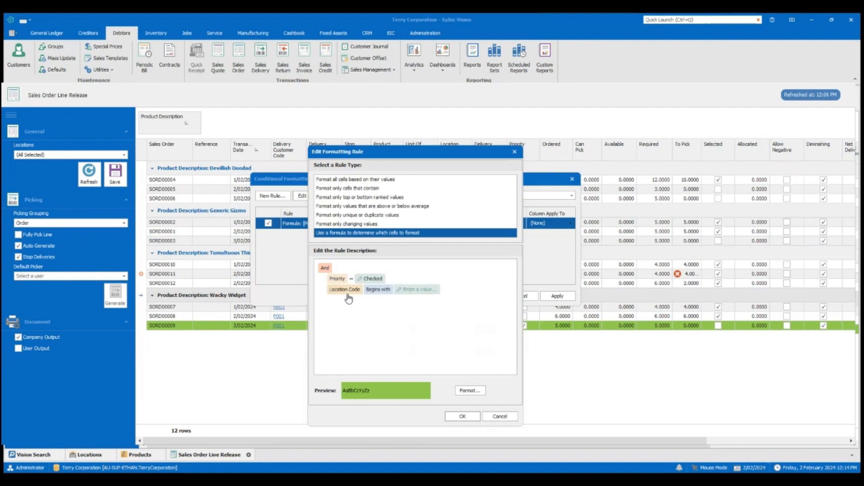
{"action": "left_click", "coordinate": [344, 289]}
{"action": "left_click_drag", "start_coordinate": [424, 339], "coordinate": [420, 407]}
{"action": "left_click", "coordinate": [387, 408]}
{"action": "left_click", "coordinate": [380, 290]}
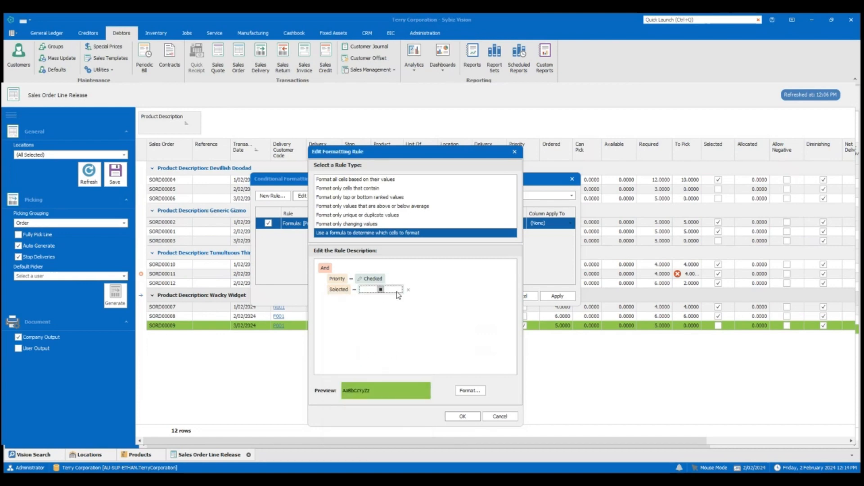
{"action": "left_click", "coordinate": [460, 417]}
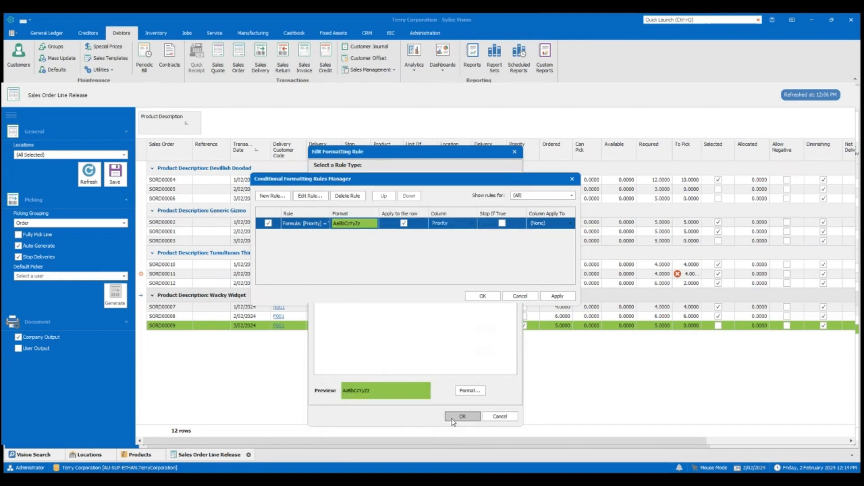
{"action": "left_click", "coordinate": [482, 296]}
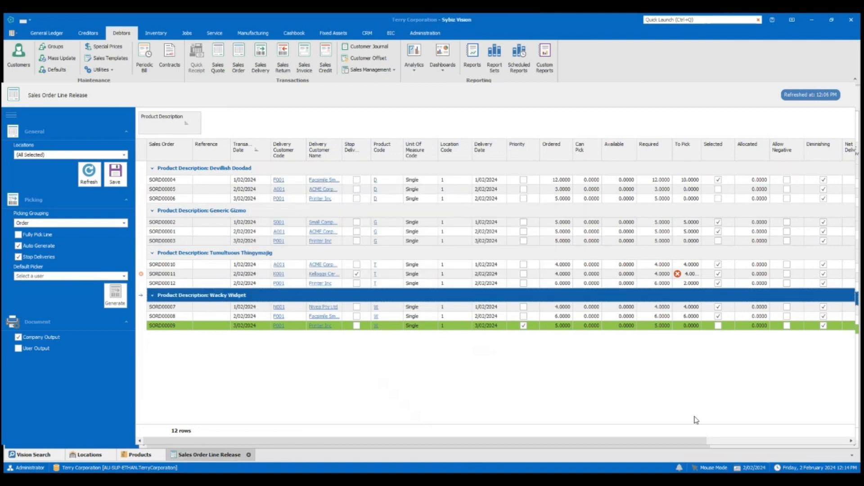
Unselect the SORD00008 line and set To Pick to 5 on the priority line SORD00009
{"action": "left_click", "coordinate": [717, 316]}
{"action": "left_click", "coordinate": [685, 325]}
{"action": "type", "text": "5"}
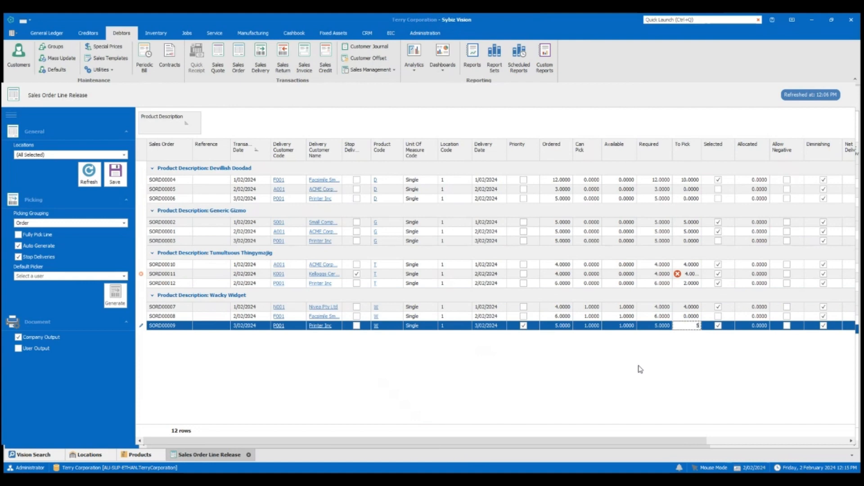
{"action": "left_click", "coordinate": [621, 317]}
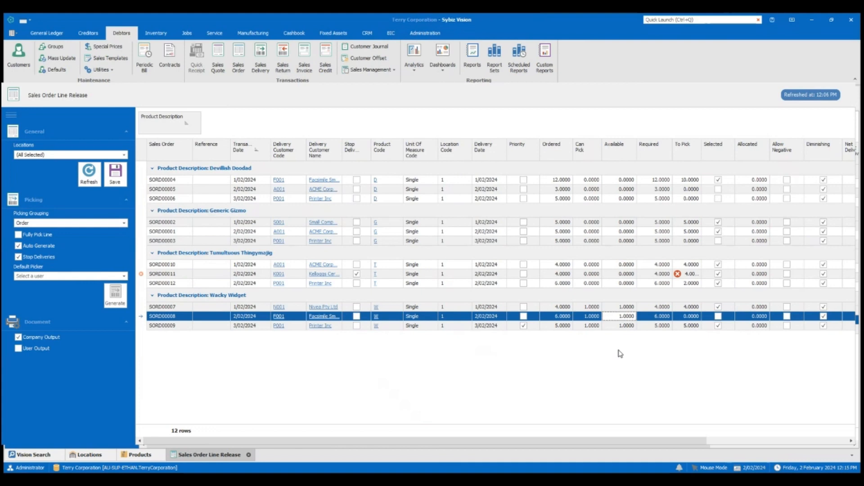
Set the To Pick quantity of the SORD00008 line to 1
{"action": "left_click", "coordinate": [687, 317]}
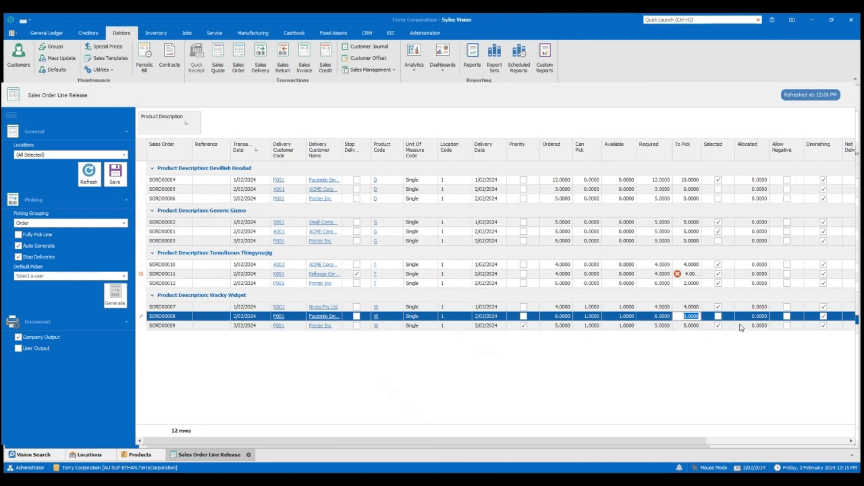
{"action": "type", "text": "1"}
{"action": "key", "text": "Return"}
Switch to the running PowerPoint slide show of Management Grids.pptx and advance to the Conclusion slide
{"action": "mouse_move", "coordinate": [635, 477]}
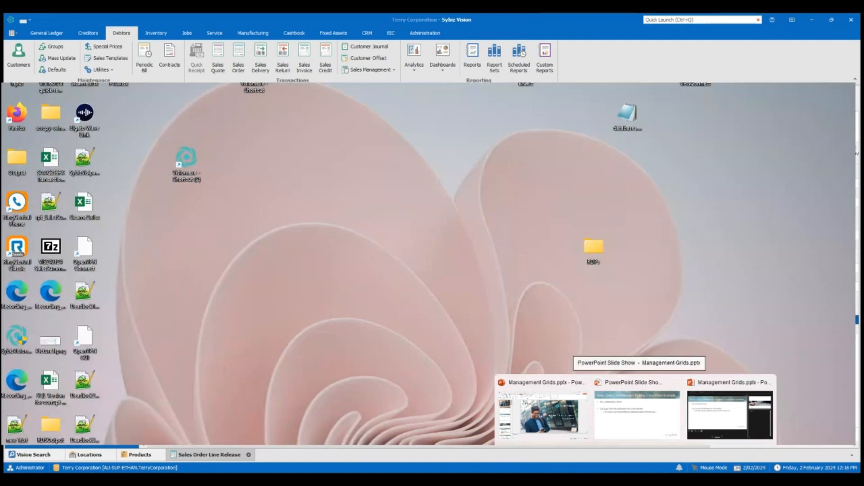
{"action": "left_click", "coordinate": [637, 414]}
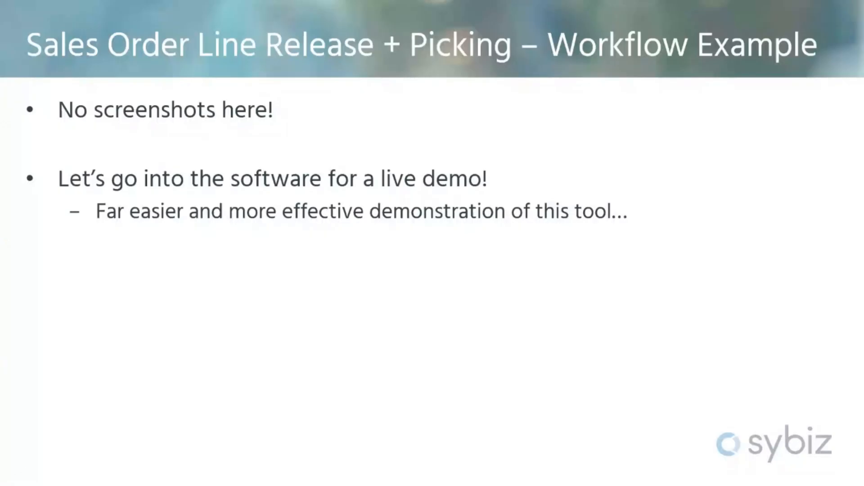
{"action": "left_click", "coordinate": [279, 334]}
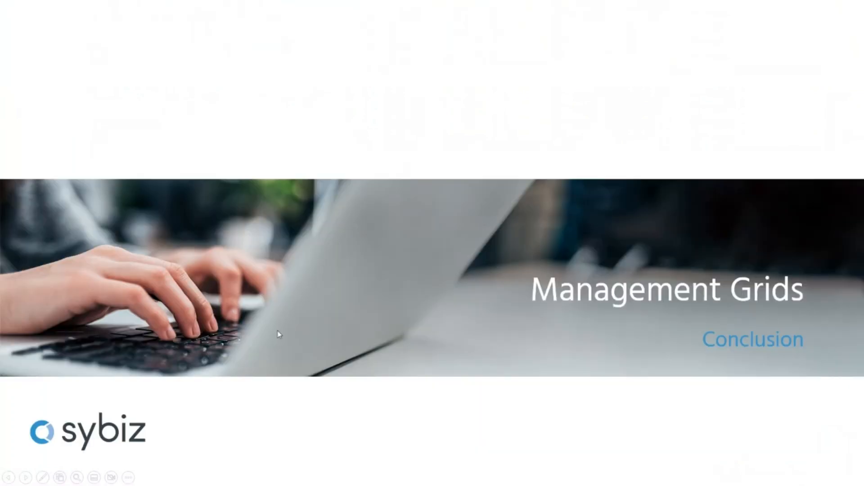